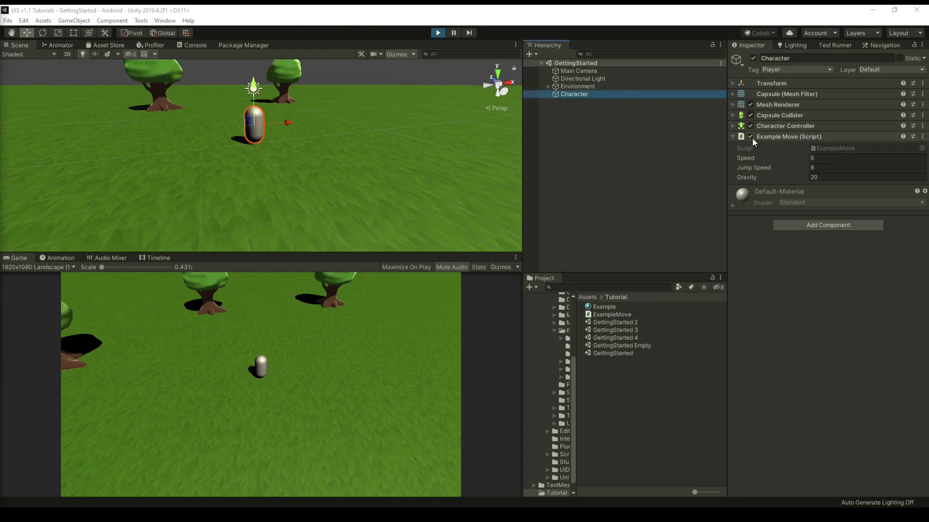
# In Play mode, move the capsule character sideways with D and make it jump
pyautogui.click(428, 310)
pyautogui.press('d')
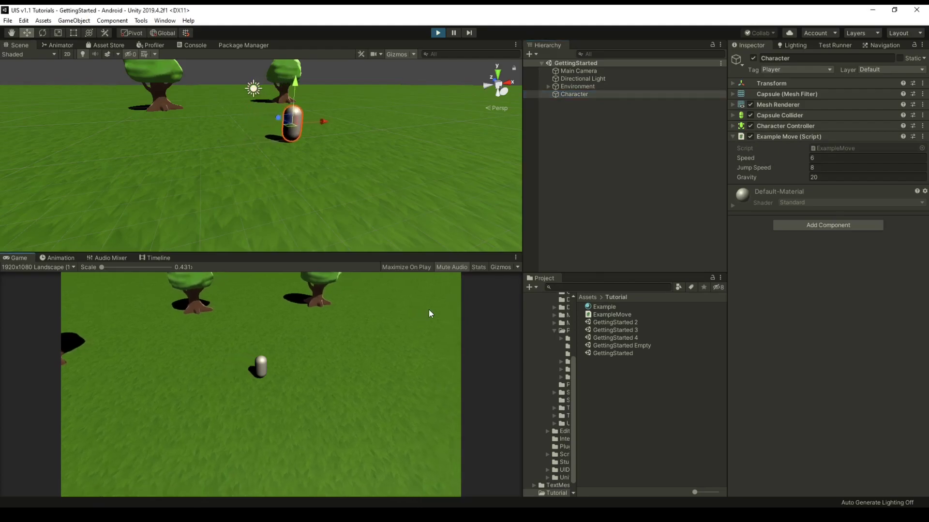
pyautogui.press('space')
# Inspect the Main Camera's settings, then the Character object's components
pyautogui.click(582, 71)
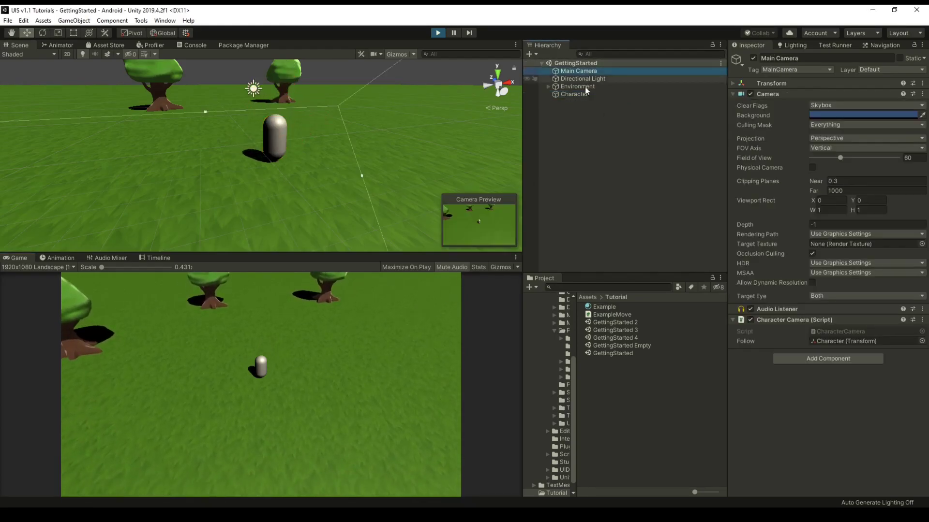
pyautogui.click(614, 109)
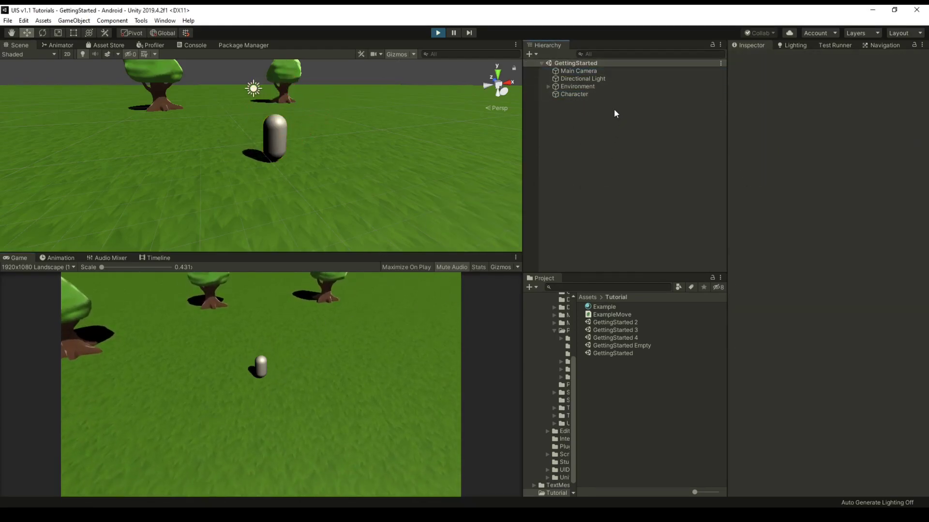
pyautogui.click(588, 96)
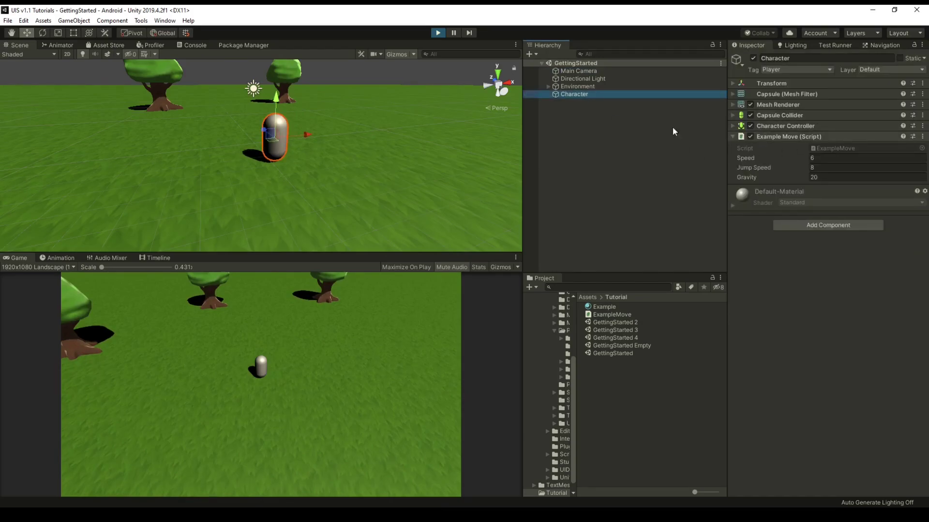
# Stop Play mode and open Tools > Opsive > Ultimate Inventory System > Main Manager
pyautogui.click(438, 32)
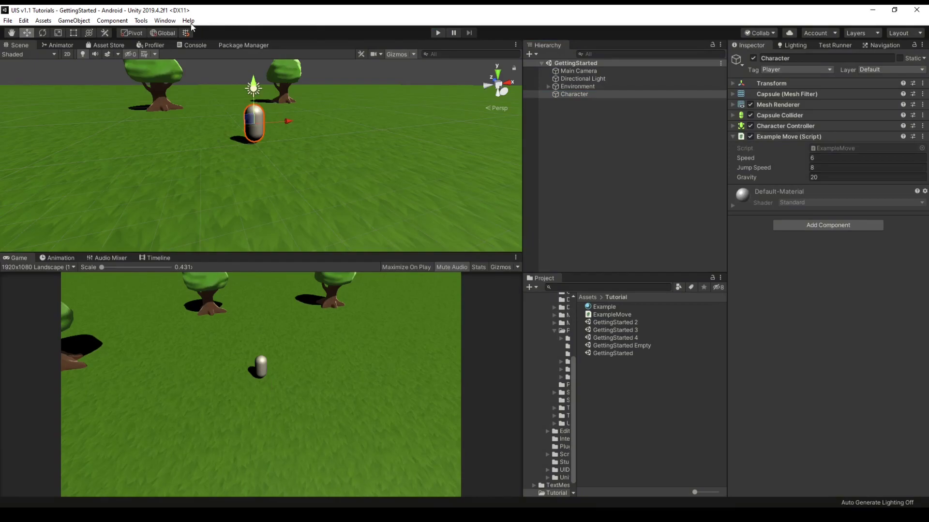
pyautogui.click(141, 20)
pyautogui.moveTo(159, 31)
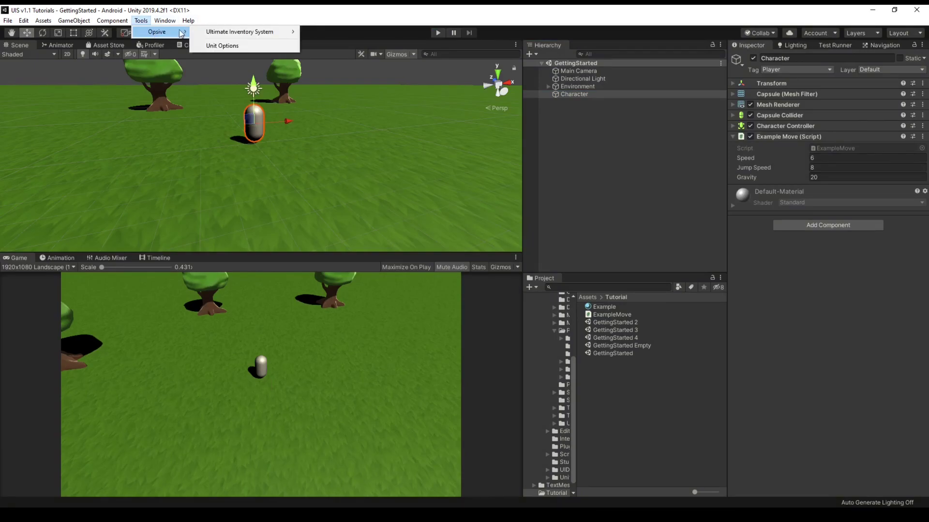
pyautogui.moveTo(230, 32)
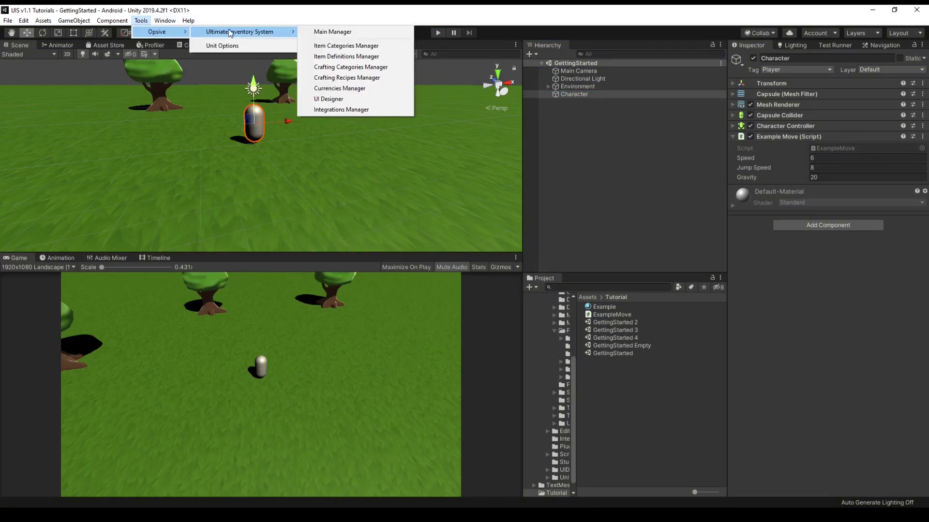
pyautogui.click(344, 31)
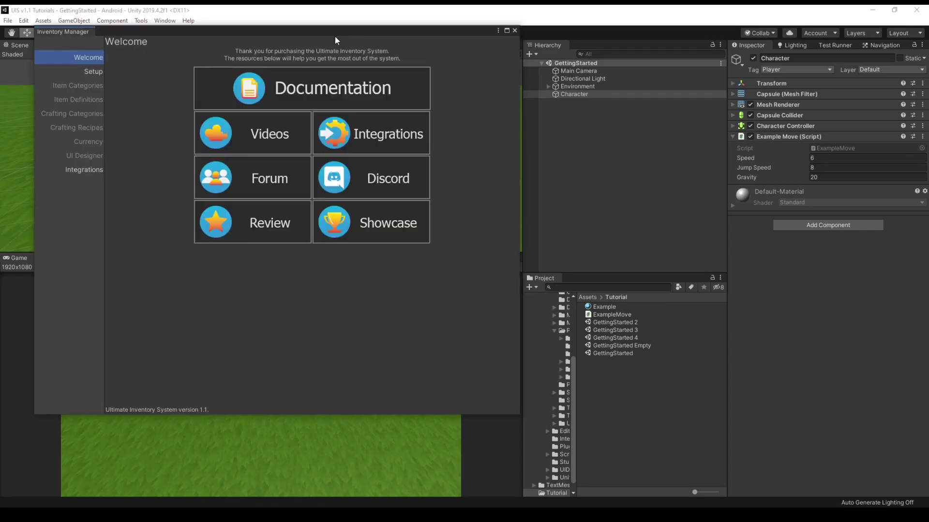
pyautogui.moveTo(335, 36); pyautogui.dragTo(317, 59)
# On the Setup page, assign DemoInventoryDatabase as the database
pyautogui.click(78, 95)
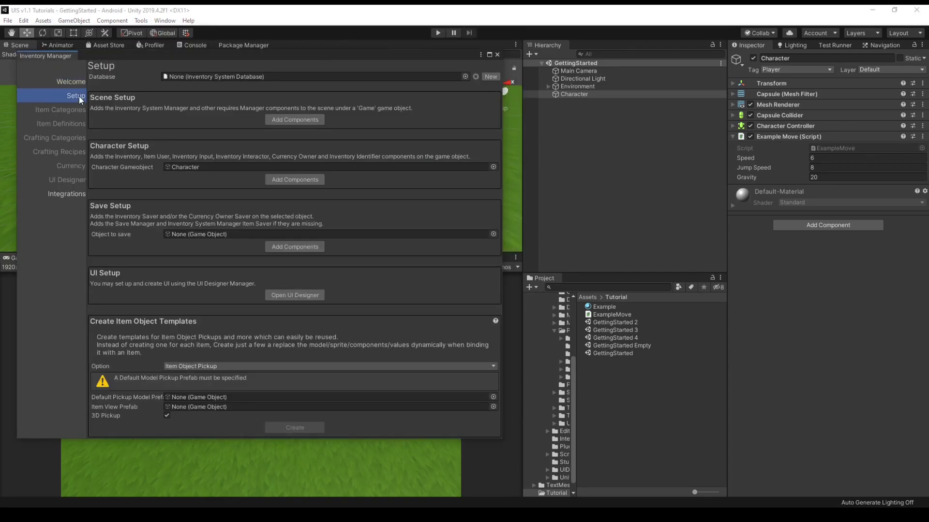
pyautogui.click(465, 76)
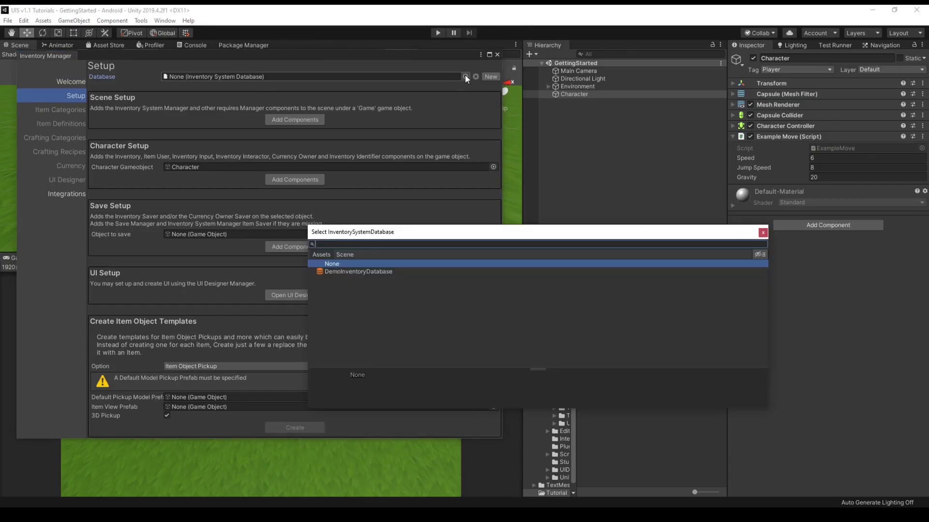
pyautogui.click(350, 272)
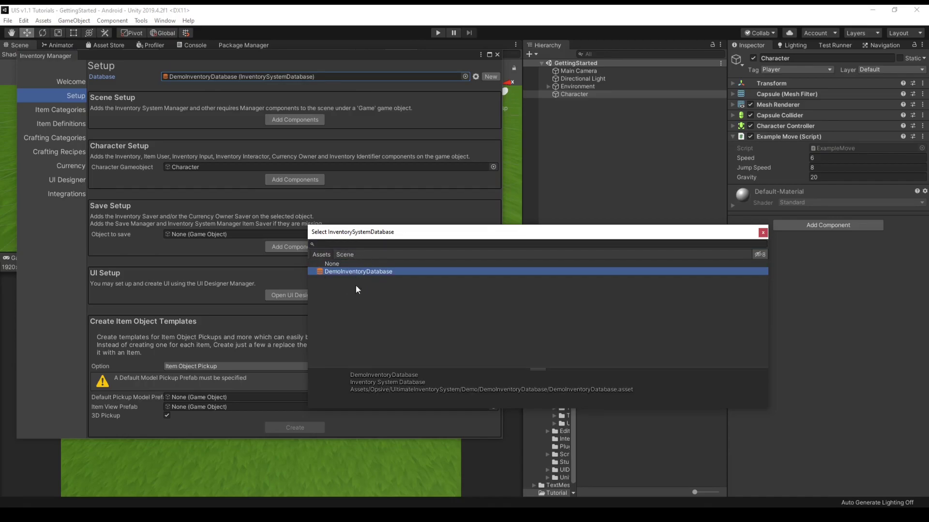
pyautogui.click(763, 233)
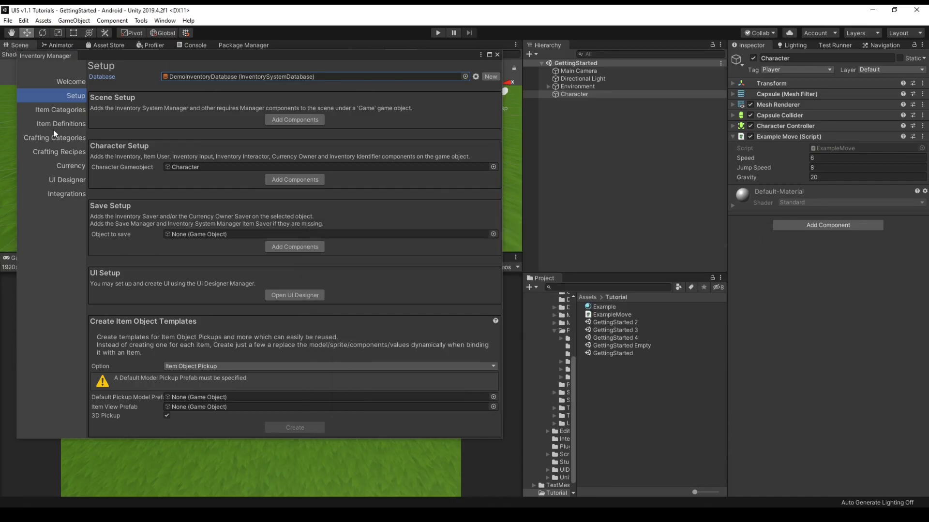
# Browse item categories, item definitions, crafting categories and crafting recipes, then return to Setup
pyautogui.click(68, 109)
pyautogui.click(73, 130)
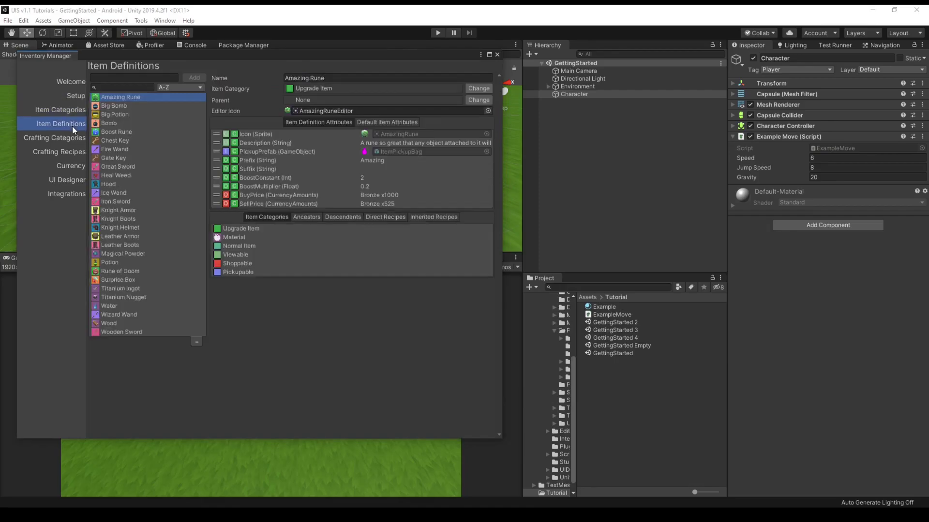
pyautogui.click(71, 138)
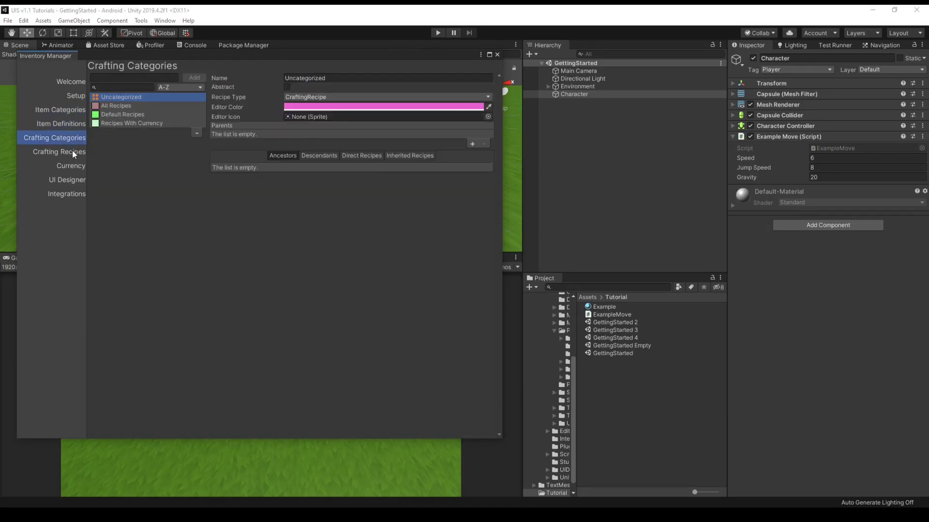
pyautogui.click(72, 151)
pyautogui.click(77, 96)
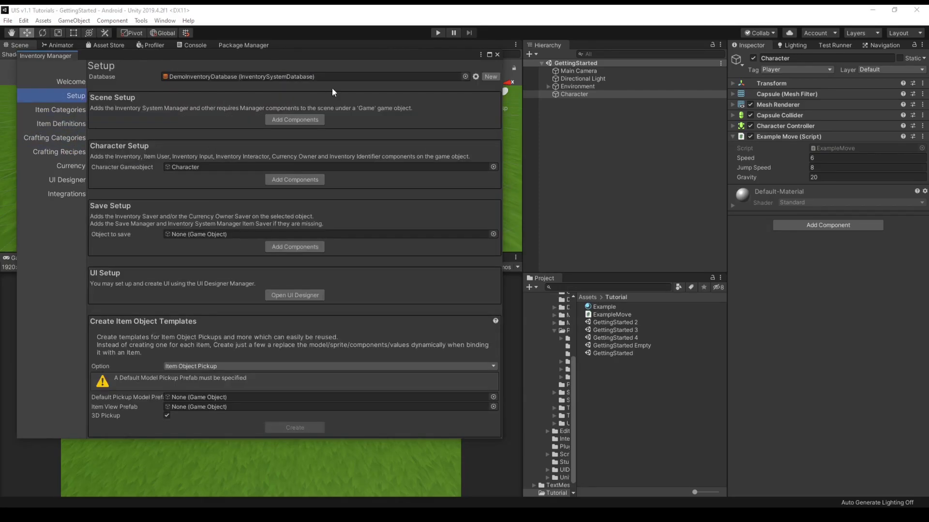
pyautogui.click(476, 76)
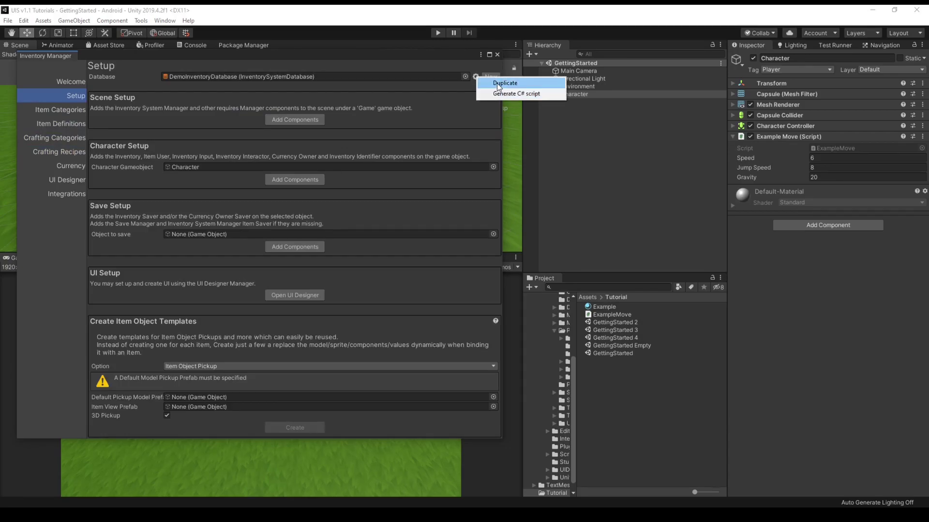
pyautogui.click(498, 83)
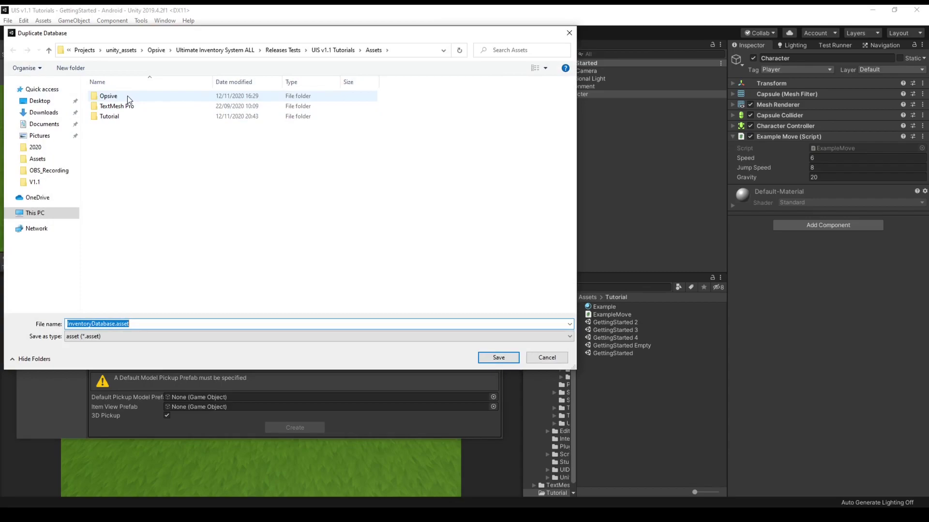
pyautogui.doubleClick(110, 117)
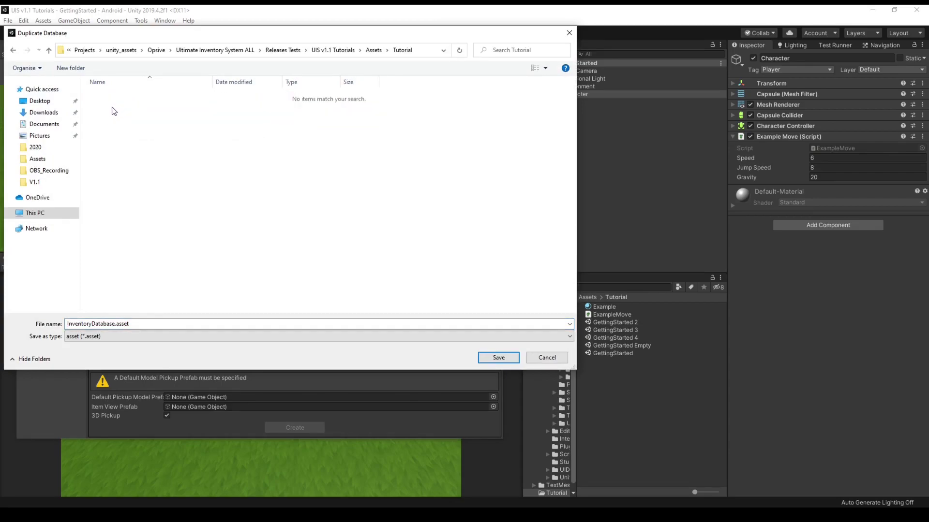
pyautogui.rightClick(111, 107)
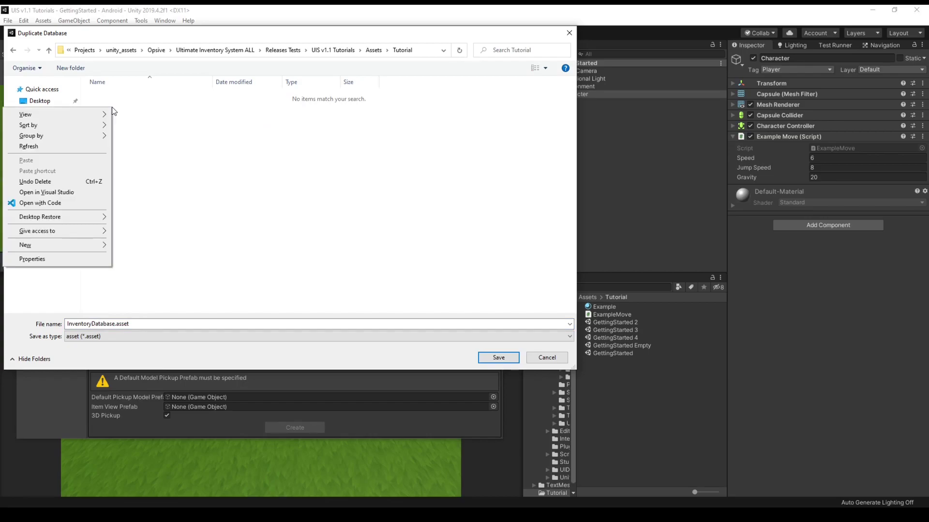
pyautogui.moveTo(80, 248)
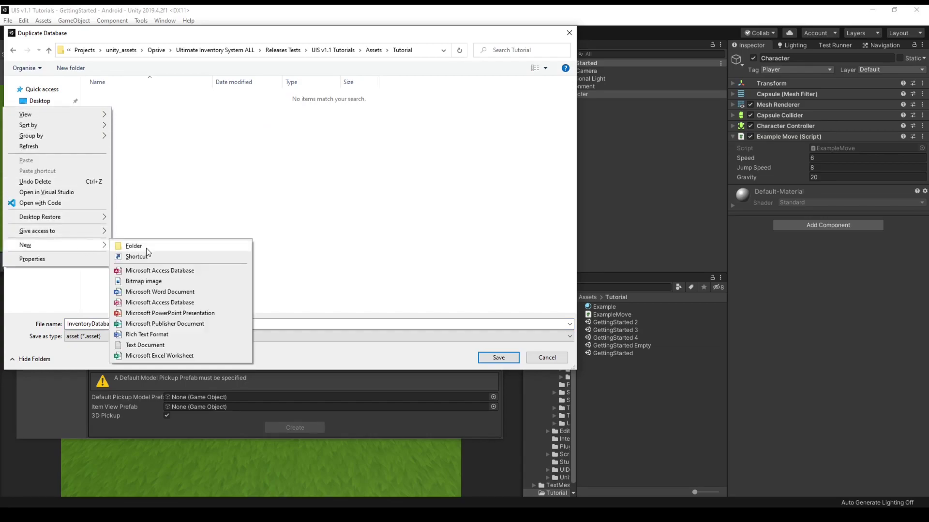
pyautogui.click(163, 159)
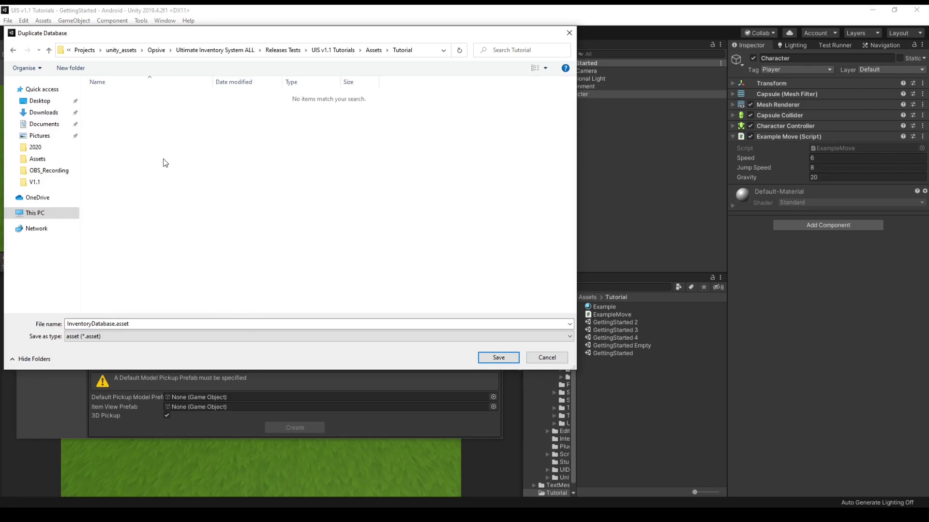
# Cancel the save dialog and create a 'My Project' folder in Assets/Tutorial
pyautogui.click(555, 358)
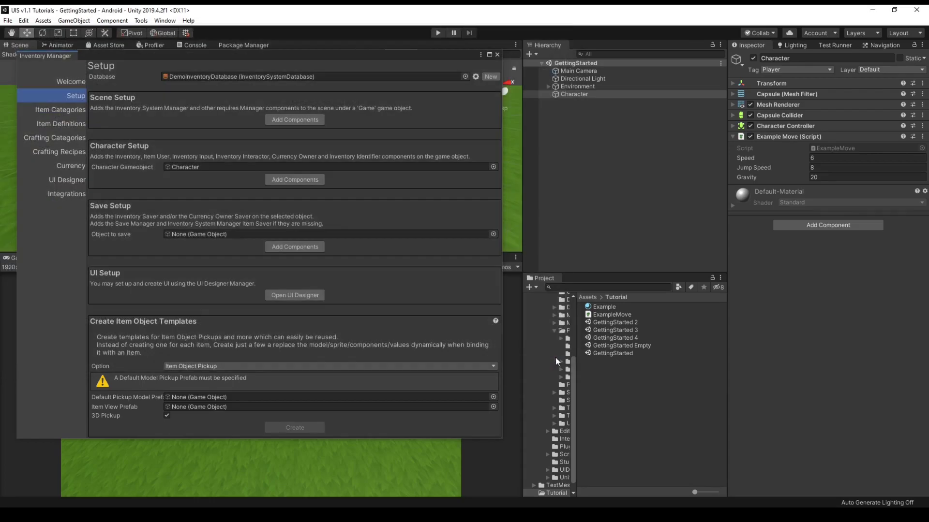
pyautogui.rightClick(609, 373)
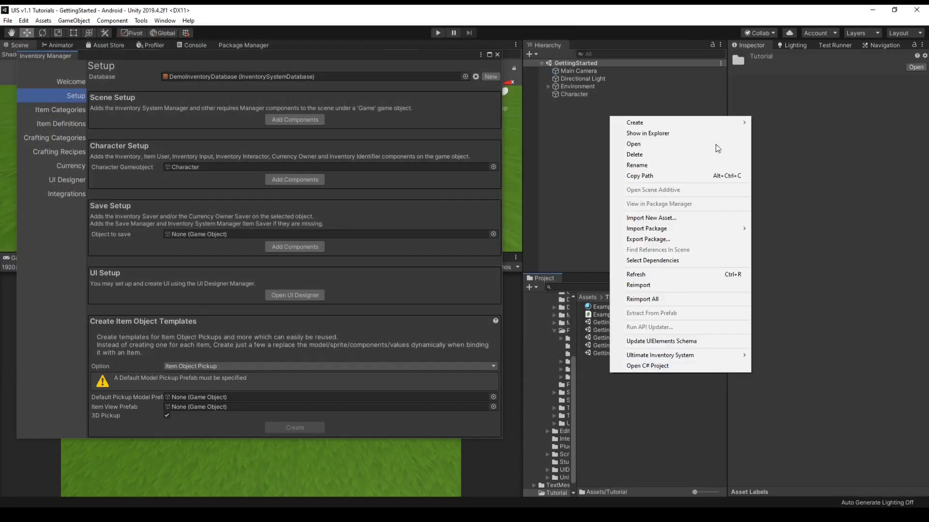
pyautogui.moveTo(715, 122)
pyautogui.click(777, 124)
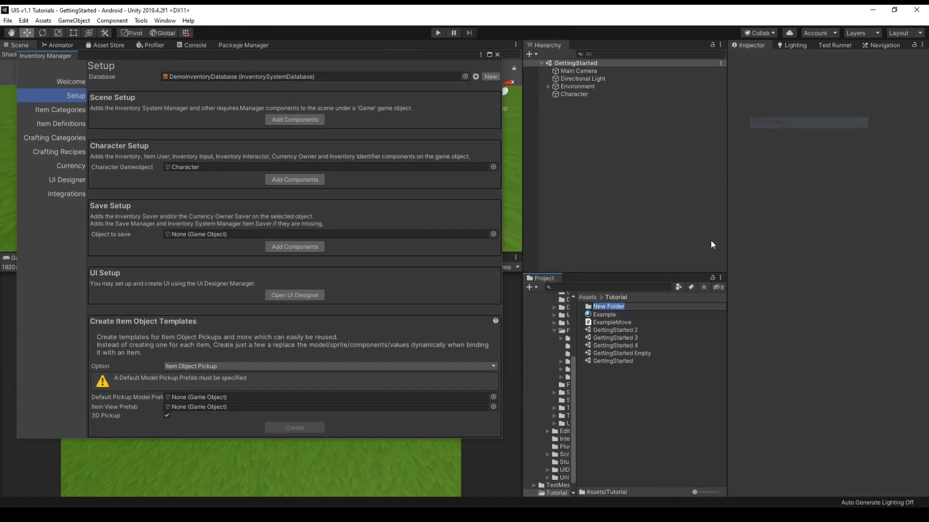
pyautogui.write('M')
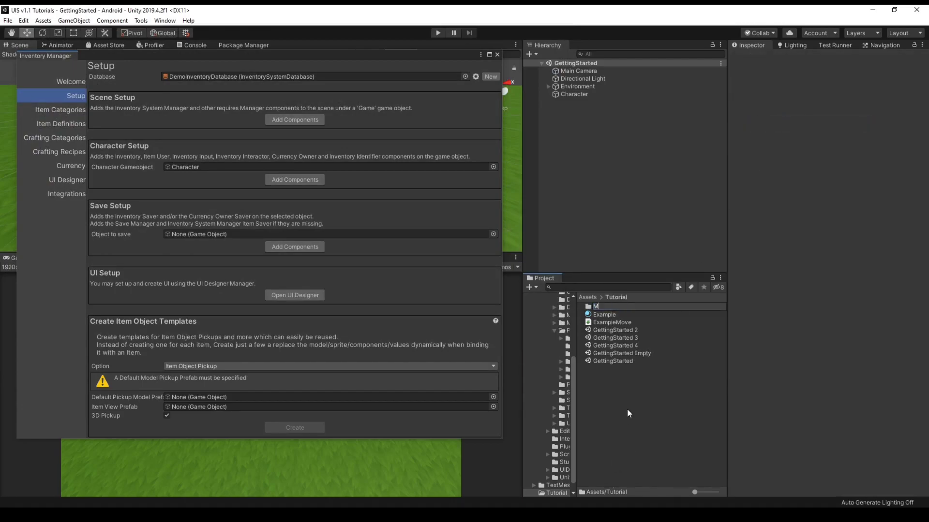
pyautogui.write('y Project')
pyautogui.press('Return')
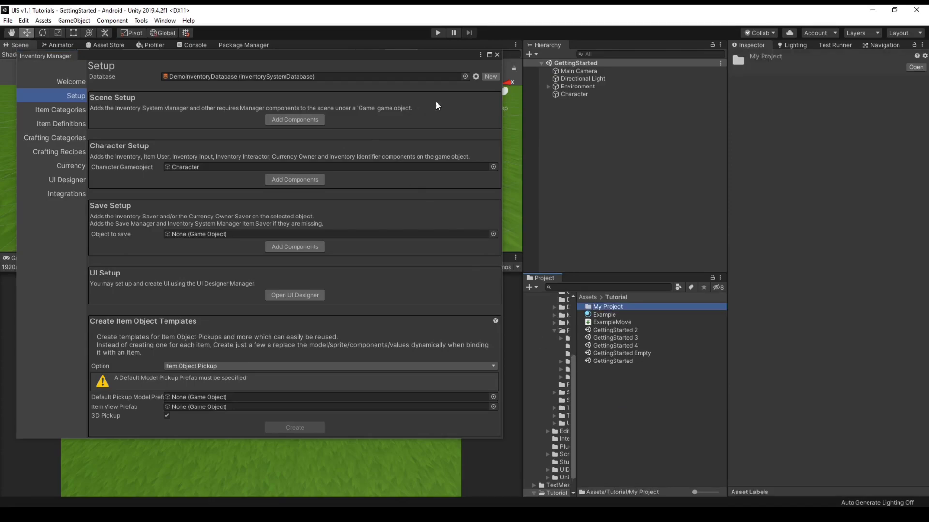
# Duplicate the database as InventoryDatabase.asset into Assets/Tutorial/My Project
pyautogui.click(476, 77)
pyautogui.click(481, 83)
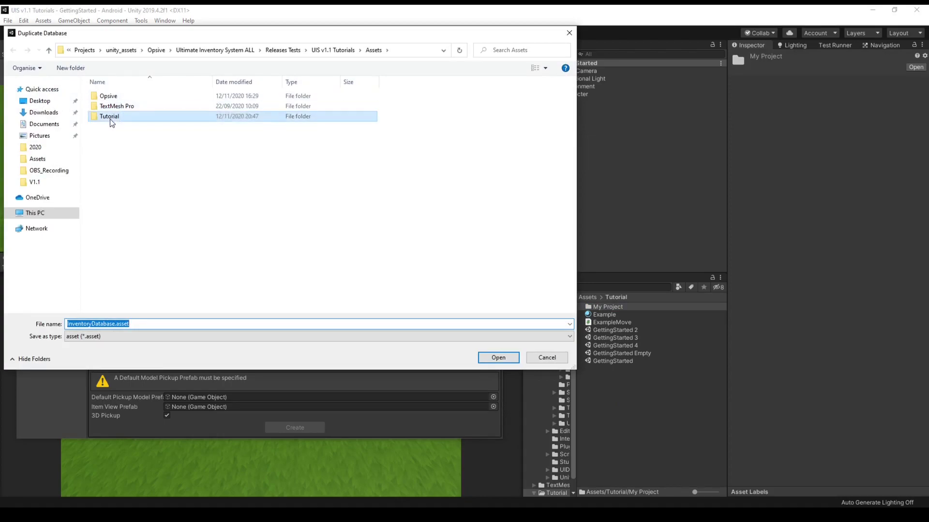
pyautogui.doubleClick(109, 117)
pyautogui.click(124, 99)
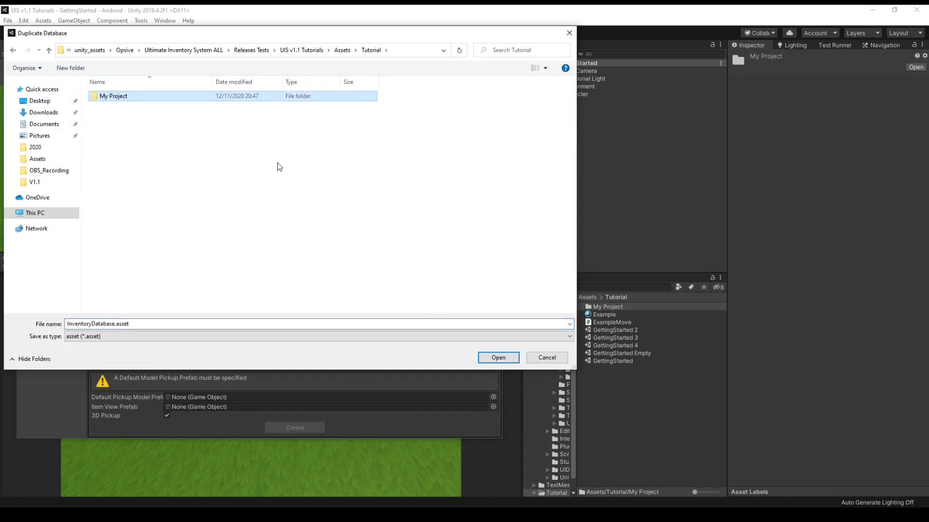
pyautogui.click(496, 357)
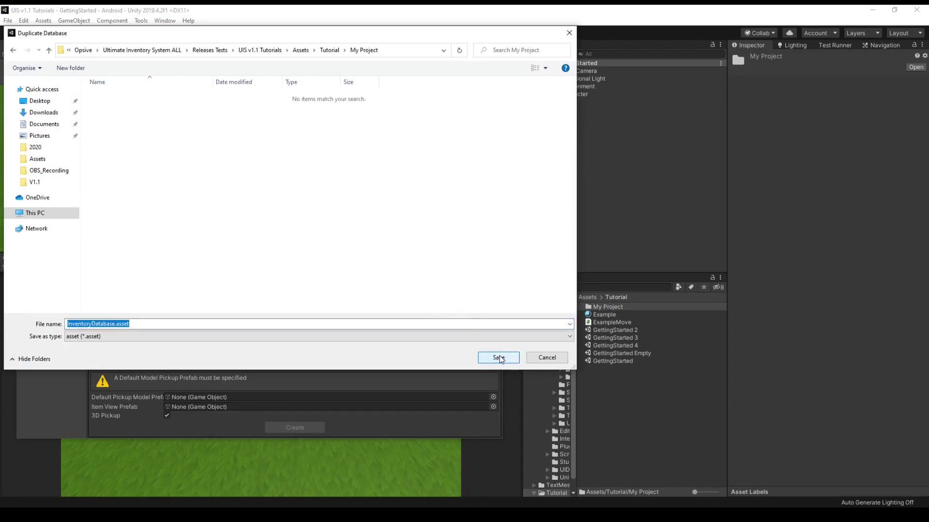
pyautogui.click(498, 358)
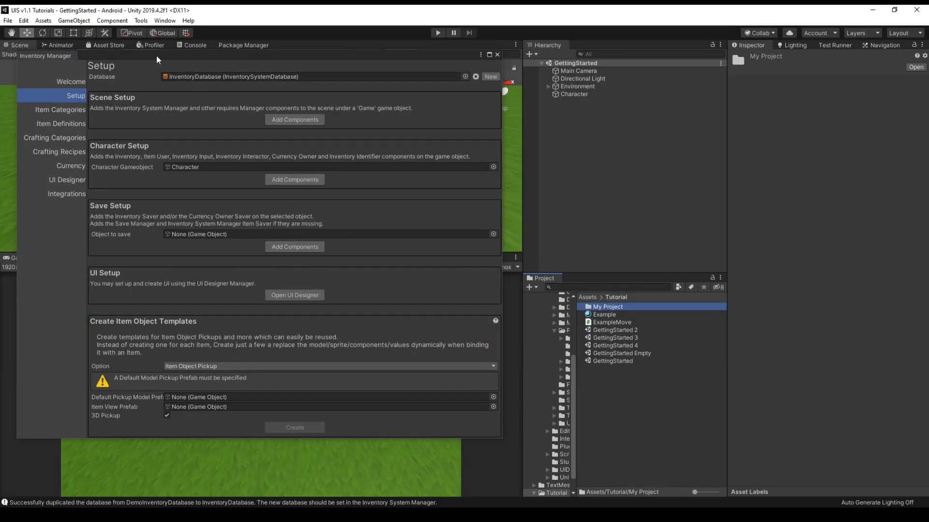
# Review the InventoryDatabase's item categories and item definitions, then go back to Setup
pyautogui.click(69, 110)
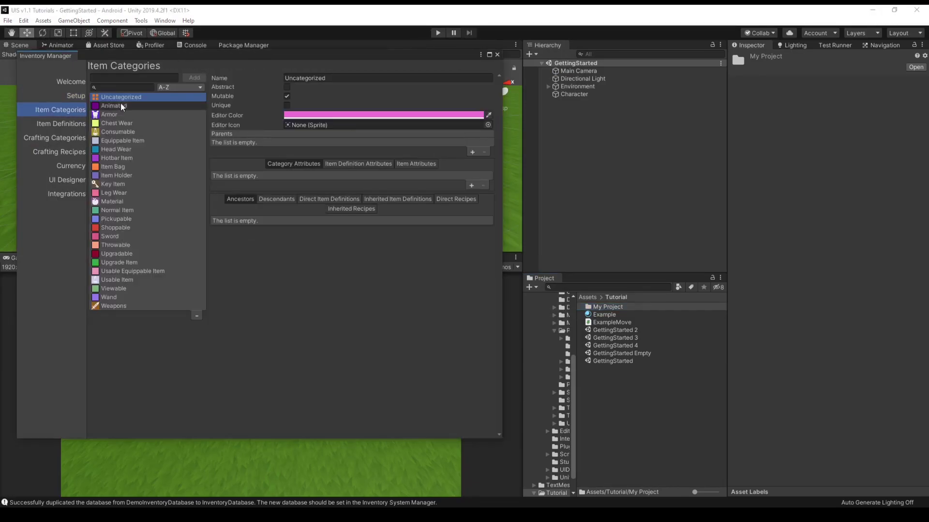
pyautogui.click(72, 121)
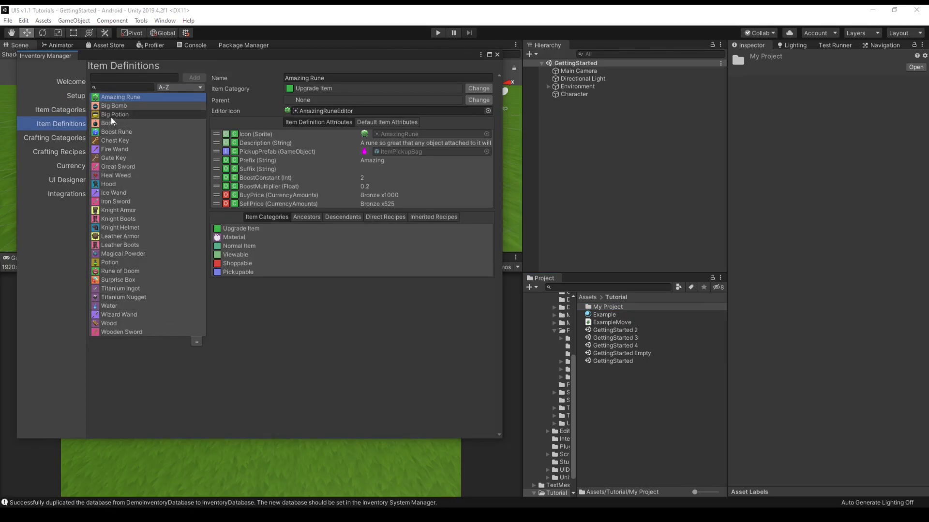
pyautogui.click(75, 97)
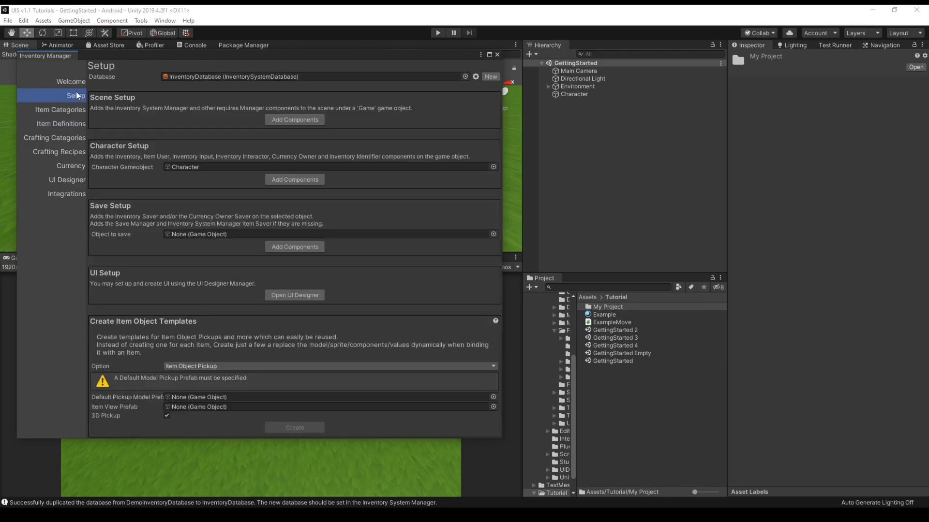
# Use Scene Setup's Add Components to create the Game object and inspect it
pyautogui.moveTo(385, 54); pyautogui.dragTo(393, 47)
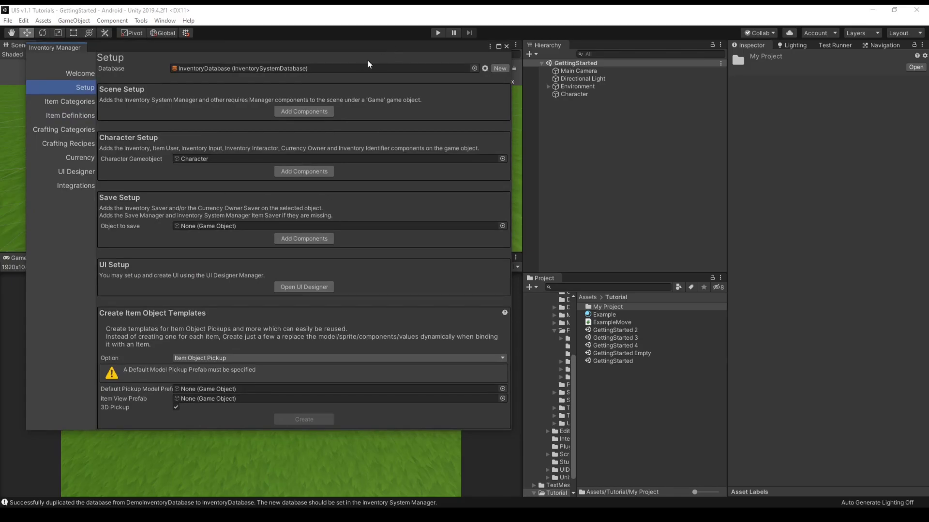
pyautogui.click(308, 112)
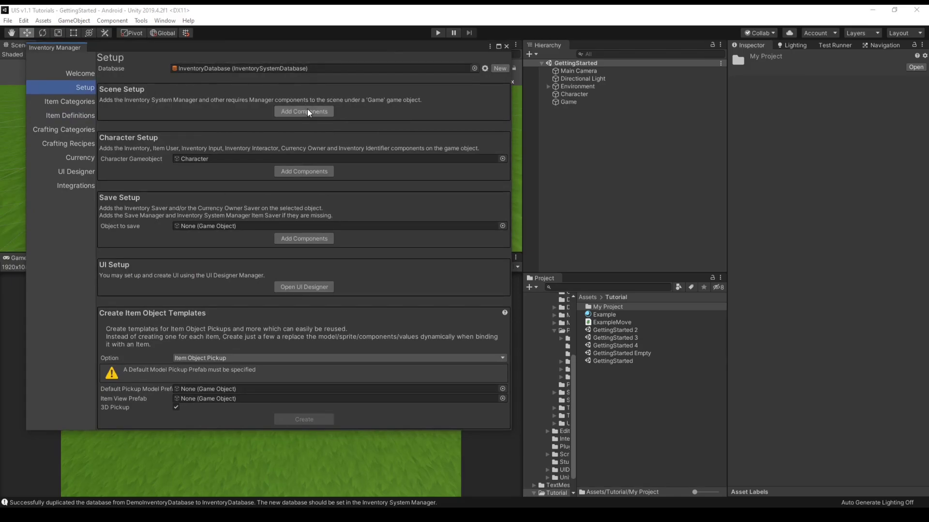
pyautogui.click(590, 102)
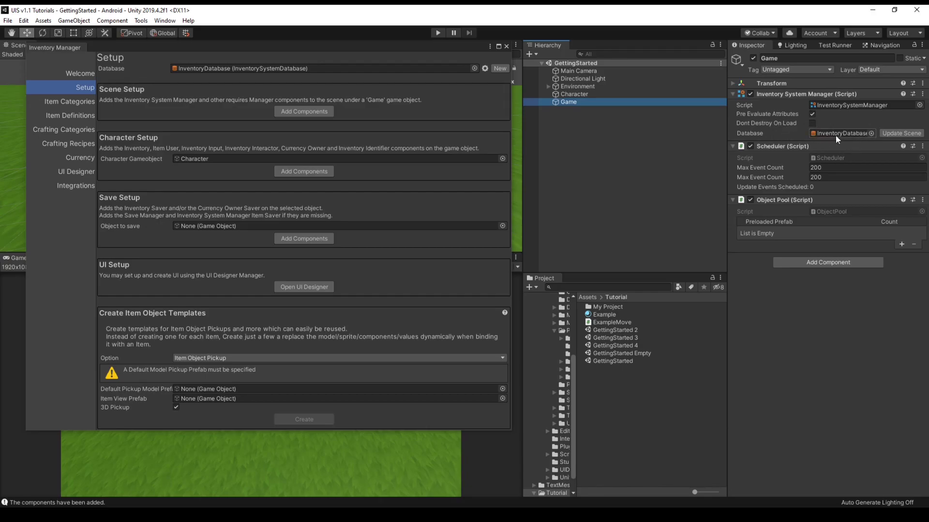
# Assign the Character object to Character Setup's Character Gameobject field
pyautogui.click(133, 141)
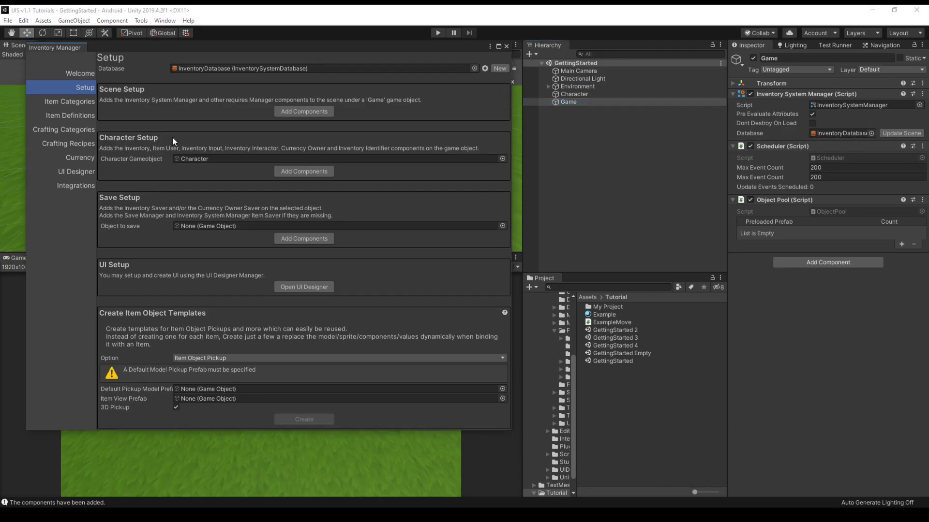
pyautogui.click(205, 159)
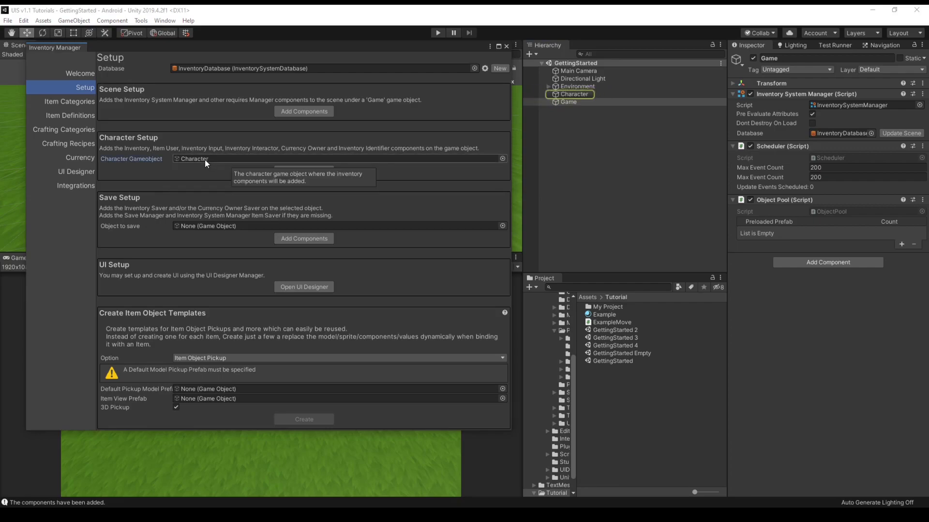
pyautogui.click(578, 94)
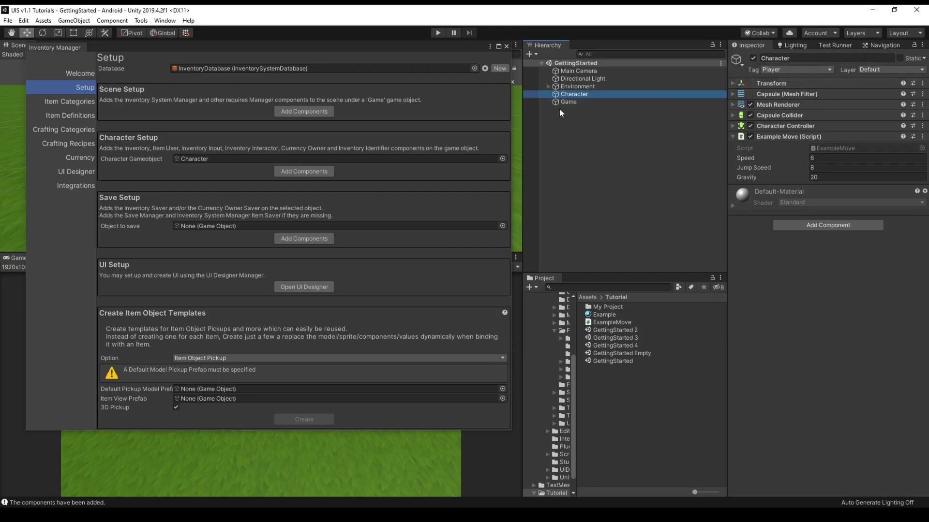
pyautogui.moveTo(572, 92); pyautogui.dragTo(264, 155)
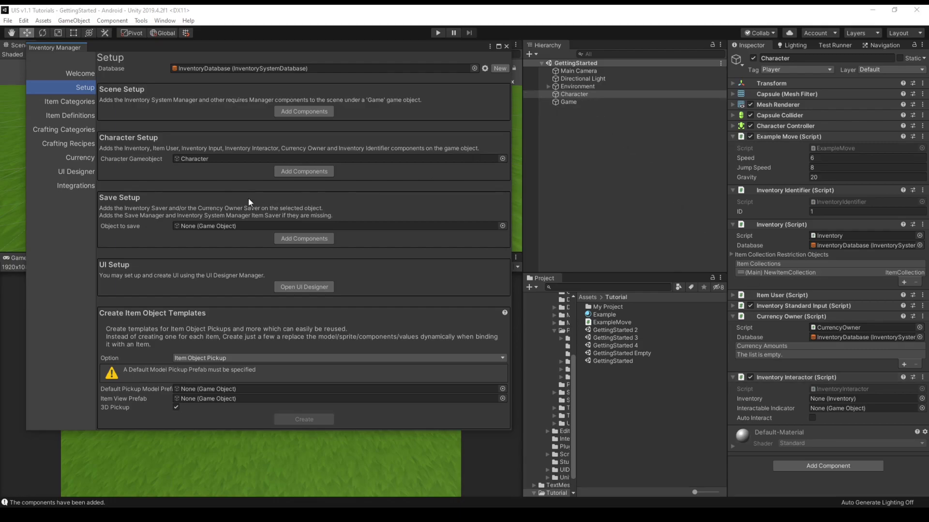
# Set Character as the object to save, add saver components, and check Game's save managers
pyautogui.moveTo(575, 94); pyautogui.dragTo(207, 226)
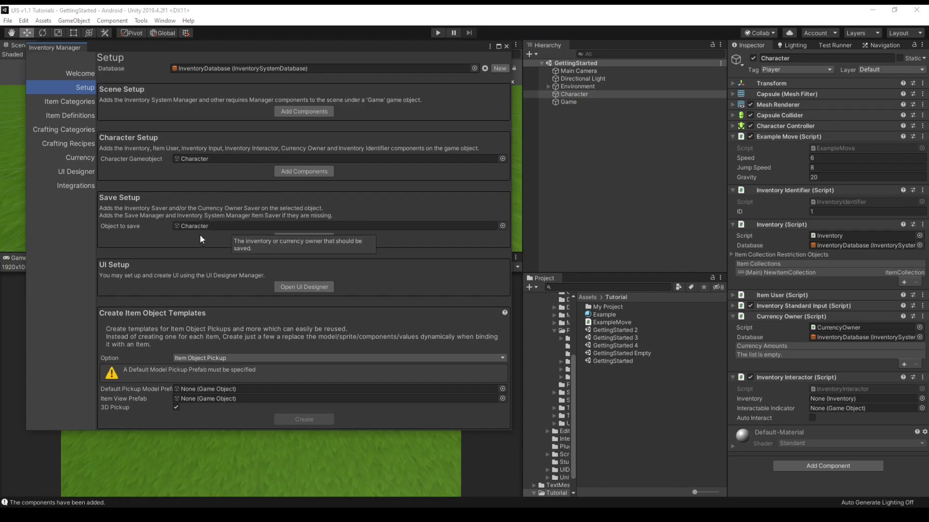
pyautogui.click(299, 239)
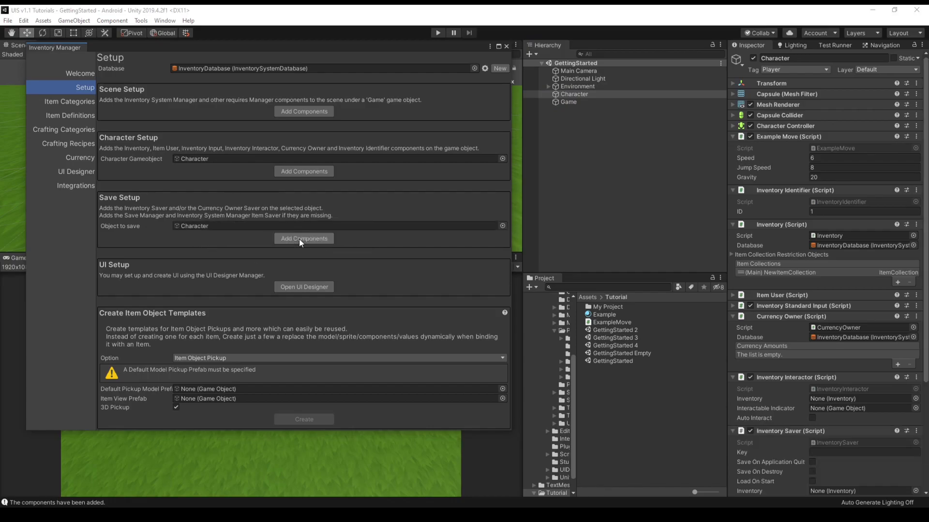
pyautogui.scroll(-3, 837, 303)
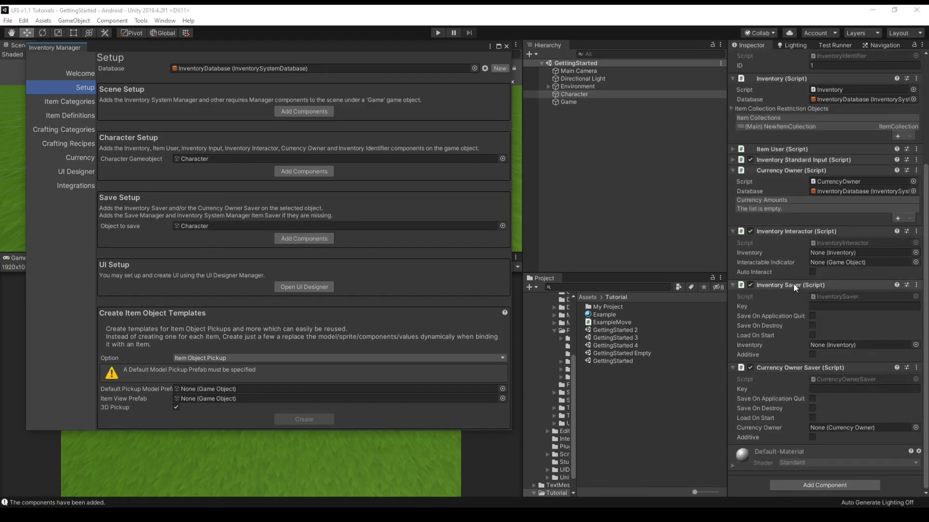
pyautogui.scroll(3, 793, 283)
pyautogui.scroll(-3, 774, 227)
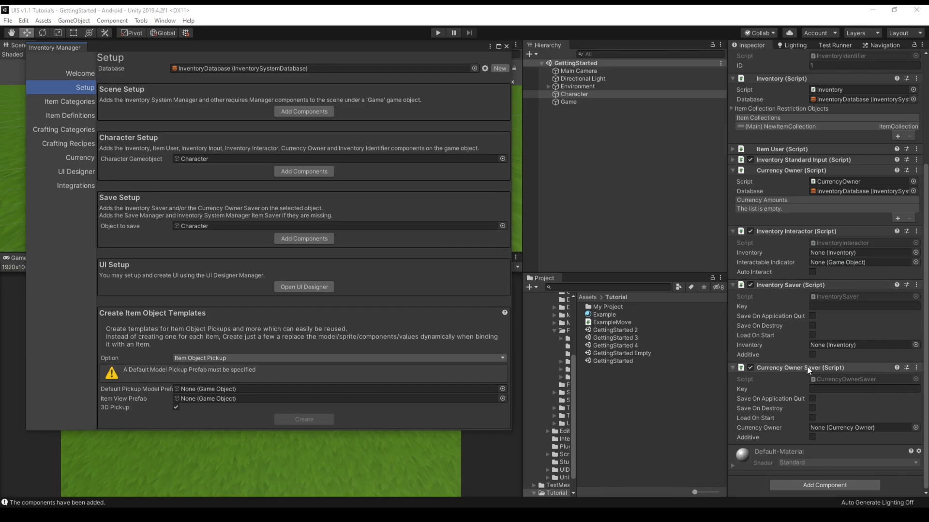
pyautogui.click(577, 102)
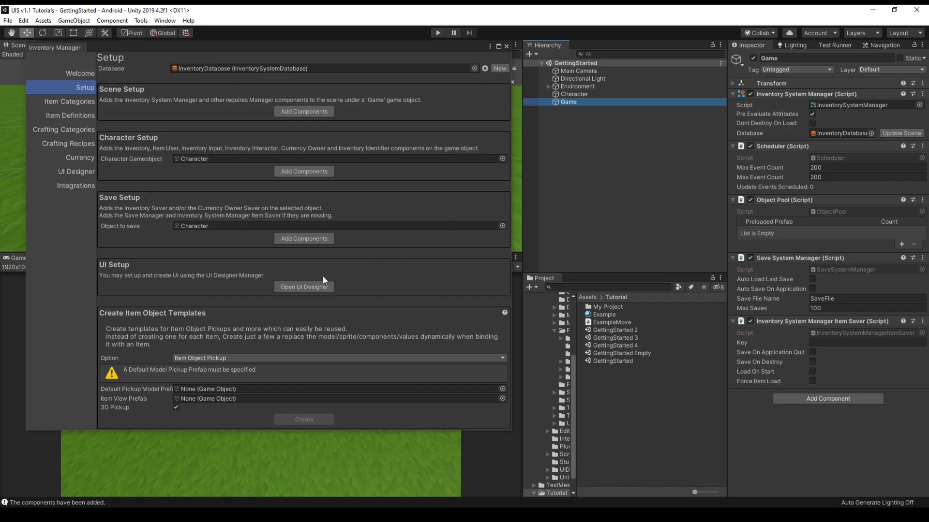
# In UI Designer, create the Inventory Canvas with its Display Panel Manager and inspect it
pyautogui.click(301, 286)
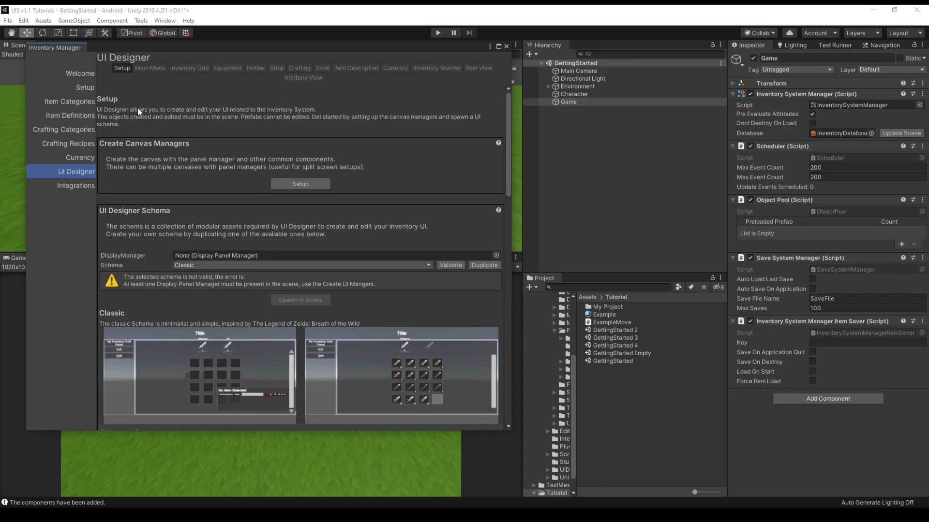
pyautogui.click(301, 185)
pyautogui.click(590, 110)
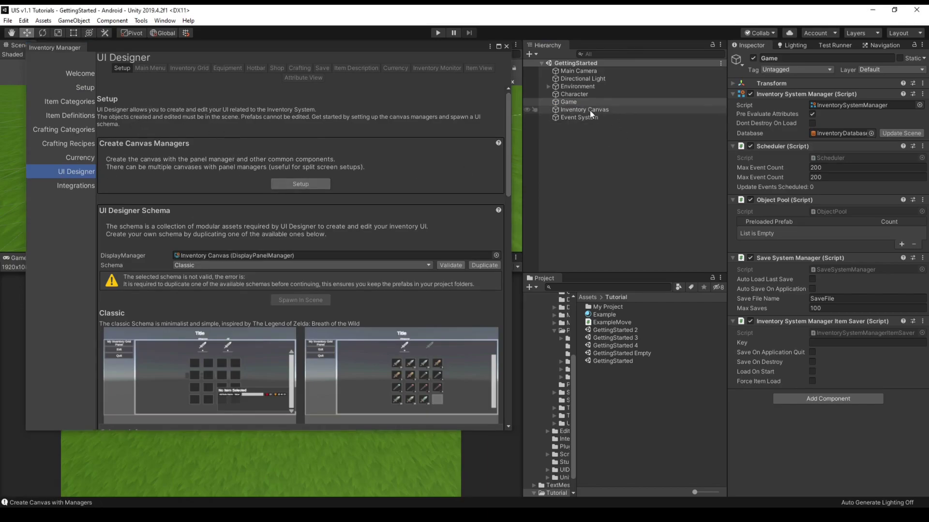
pyautogui.scroll(-3, 795, 409)
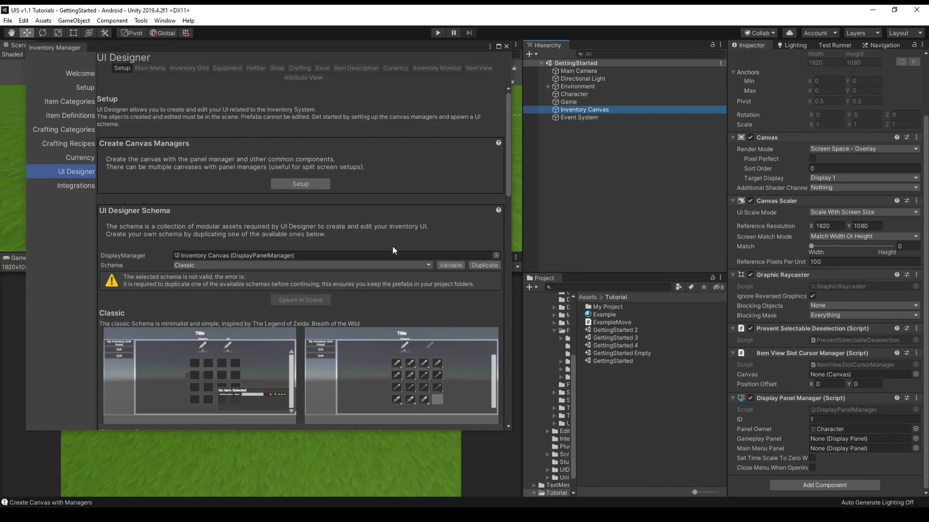
# Check the Schema dropdown's options and keep Classic selected
pyautogui.click(106, 216)
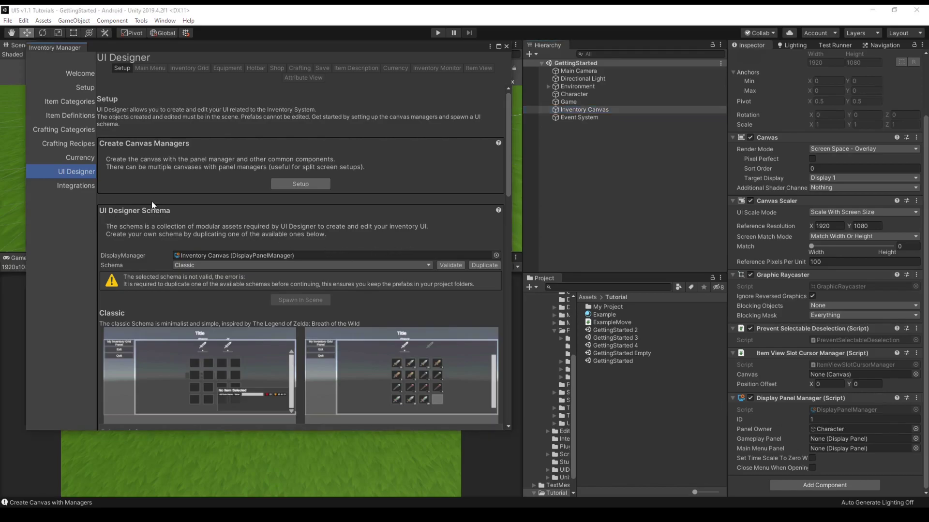
pyautogui.scroll(-3, 152, 201)
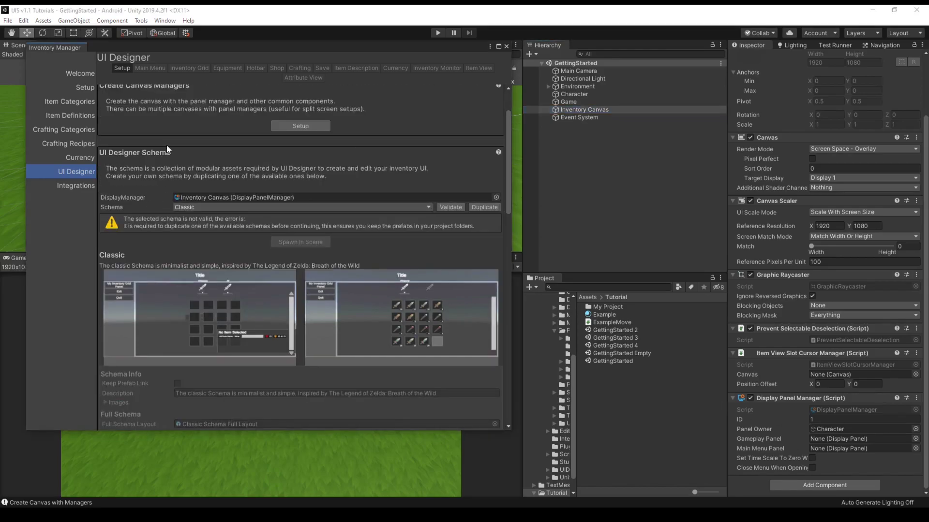
pyautogui.click(198, 207)
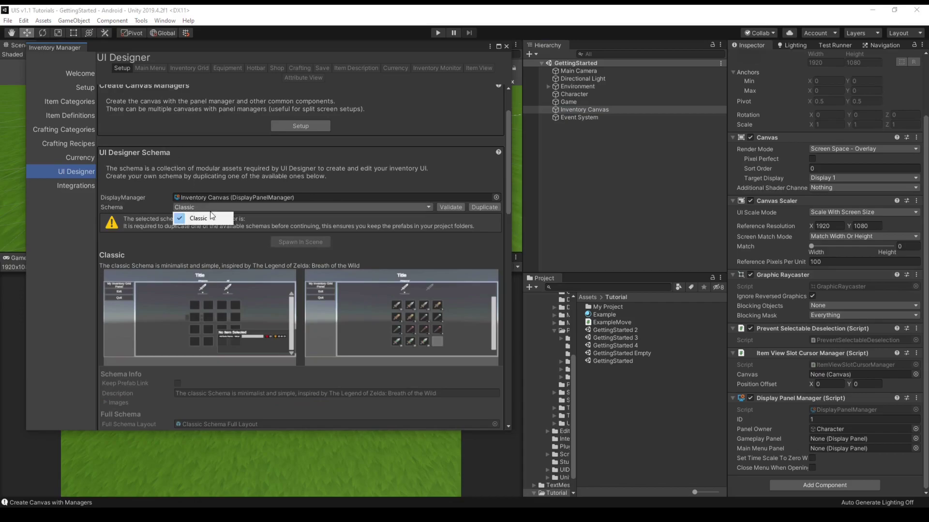
pyautogui.click(141, 205)
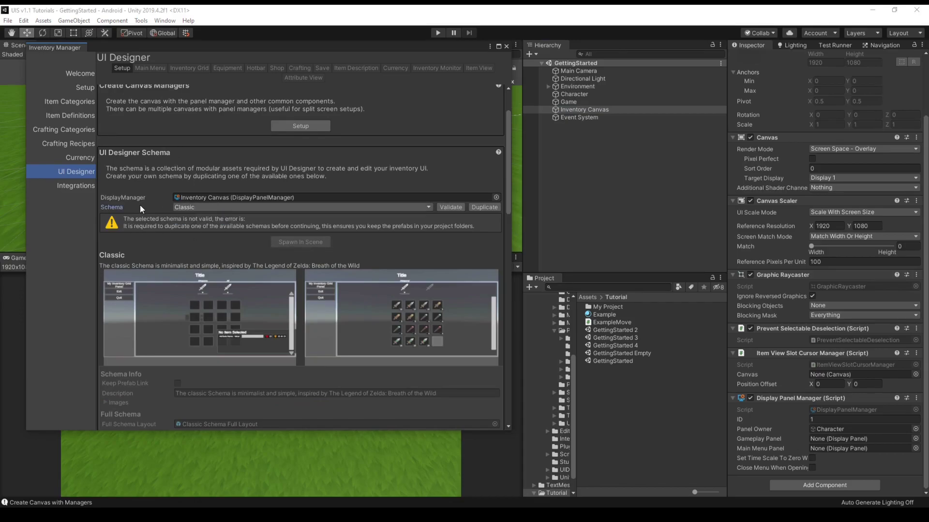
# Save a copy of the Classic UIDesignerSchema in Assets/Tutorial/My Project and spawn the full inventory UI
pyautogui.click(482, 208)
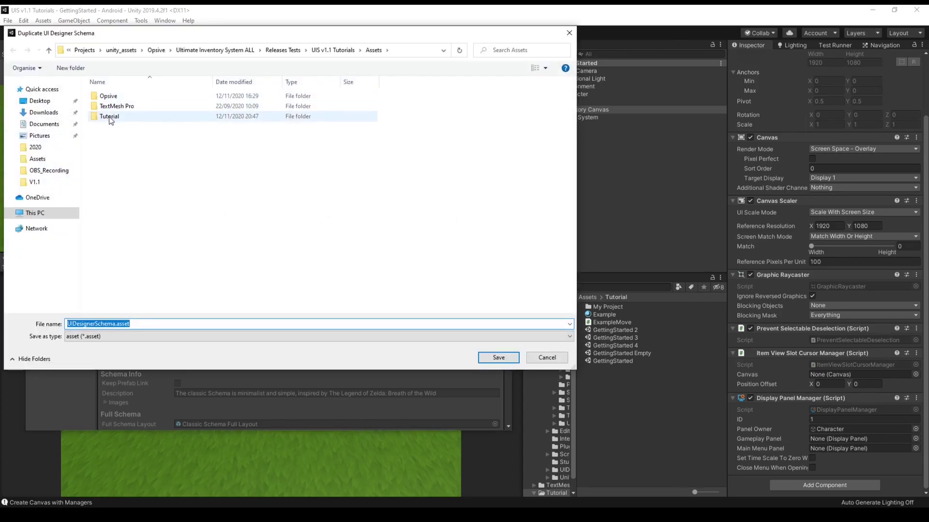
pyautogui.doubleClick(109, 117)
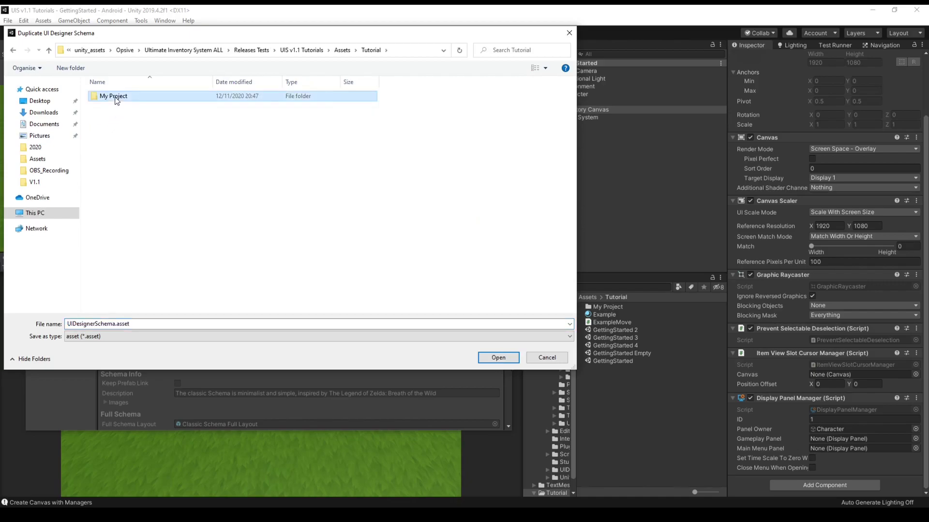
pyautogui.doubleClick(113, 96)
pyautogui.click(498, 358)
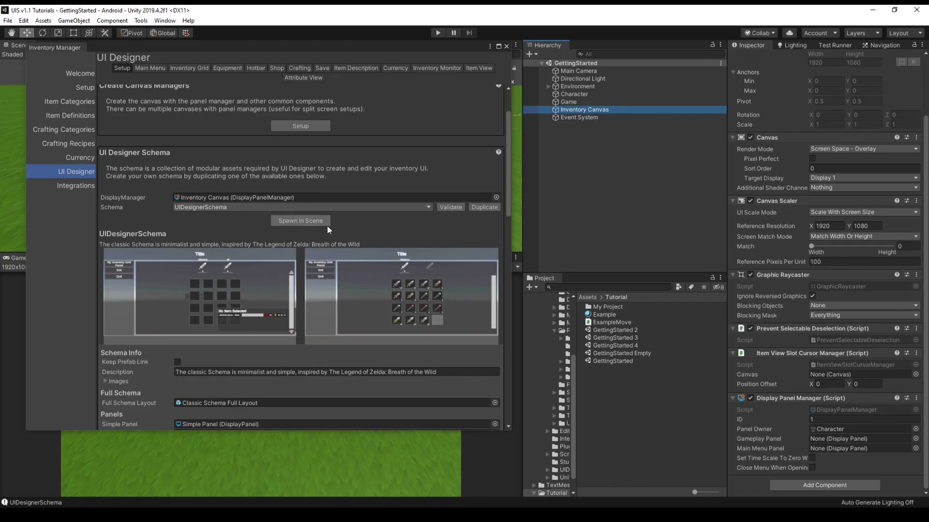
pyautogui.click(308, 222)
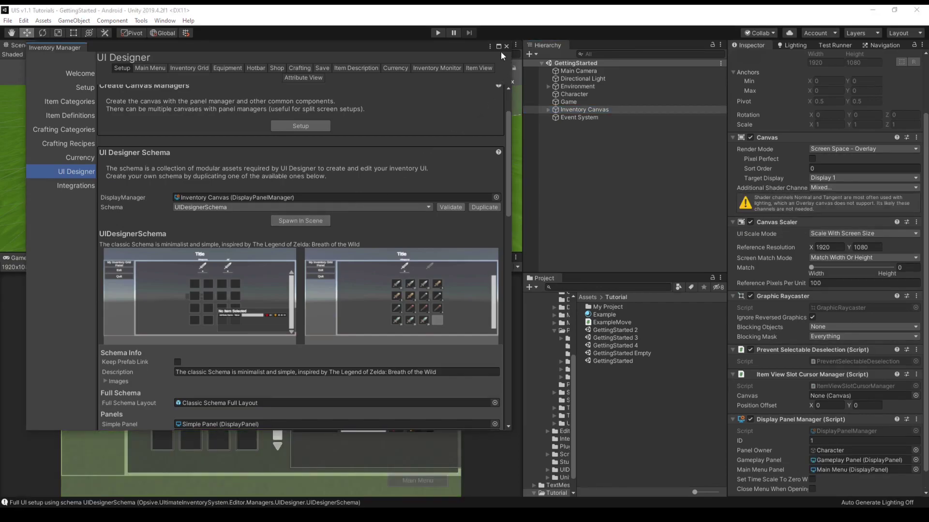
# On the Setup page, set Default Pickup Model Prefab to ItemPickupBag
pyautogui.click(84, 89)
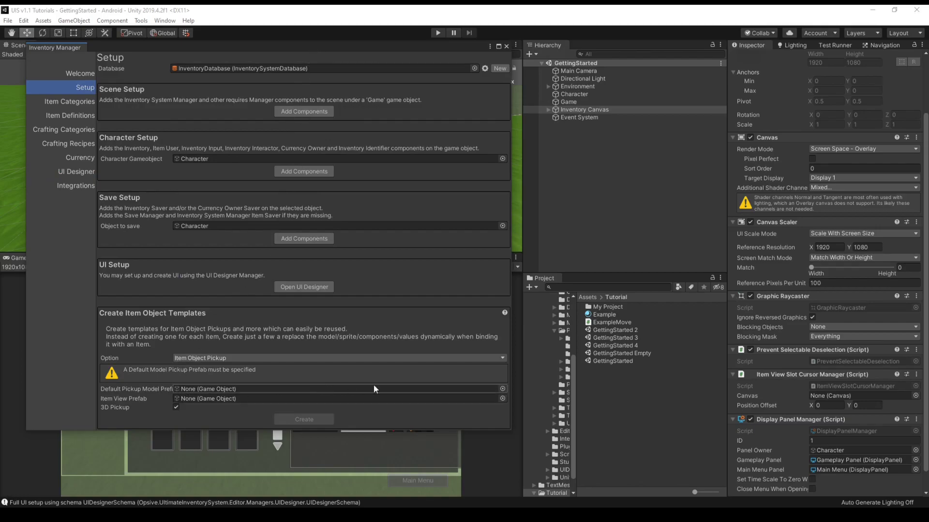
pyautogui.click(503, 388)
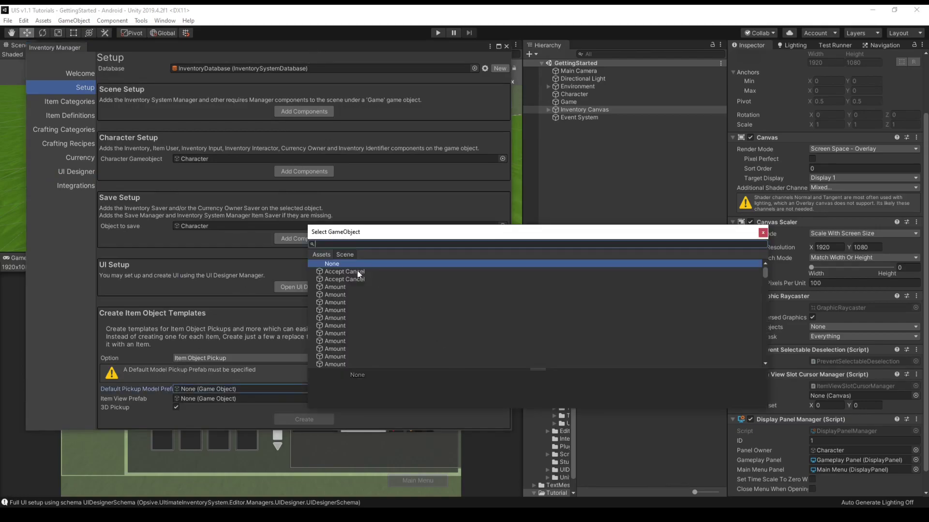
pyautogui.click(320, 255)
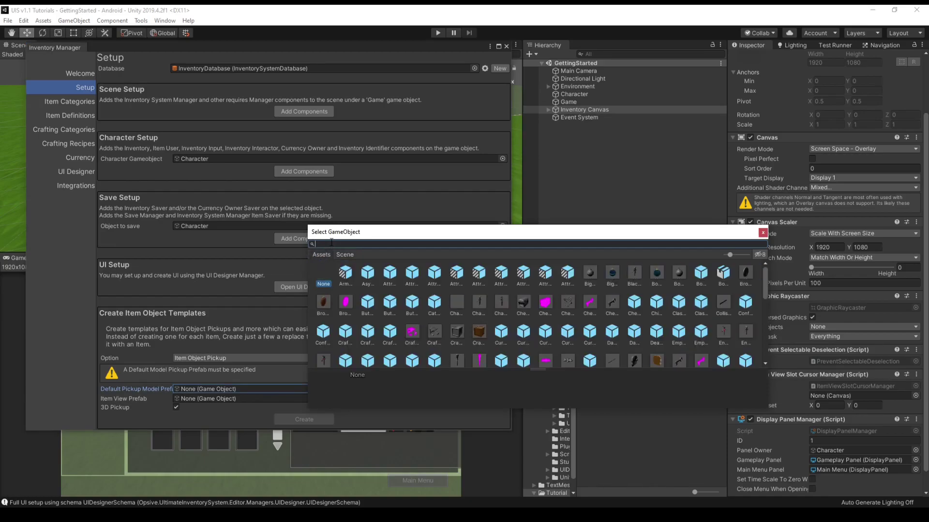
pyautogui.write('bag')
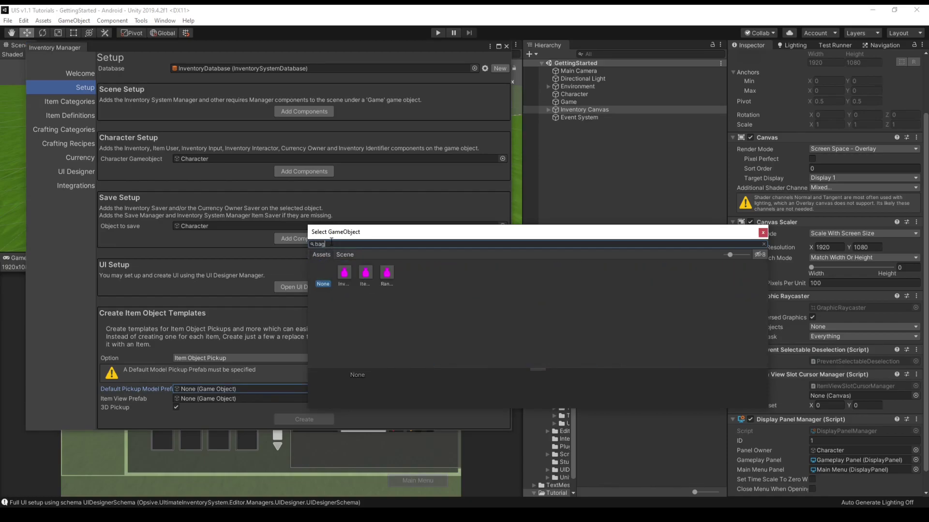
pyautogui.click(366, 279)
pyautogui.click(762, 233)
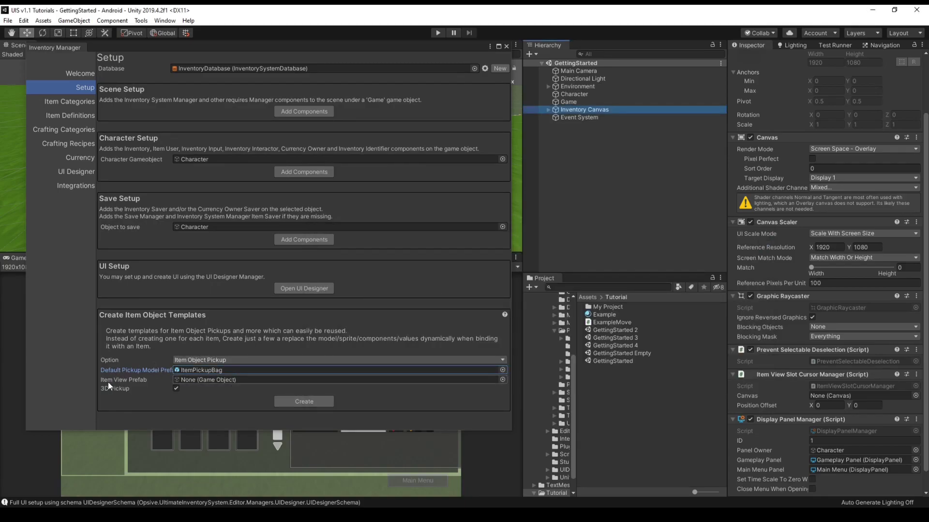
# Set Item View Prefab to Item View For List and create the Item Pickup Template
pyautogui.click(503, 380)
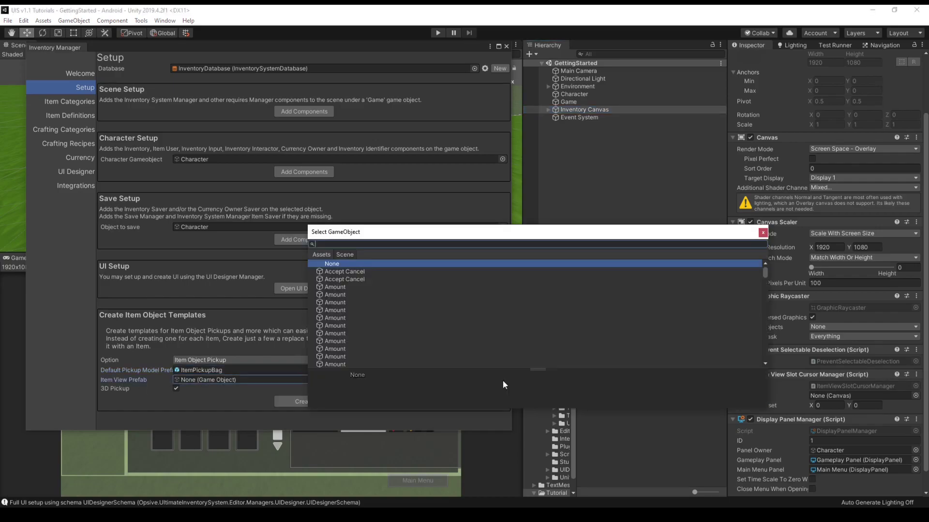
pyautogui.click(323, 254)
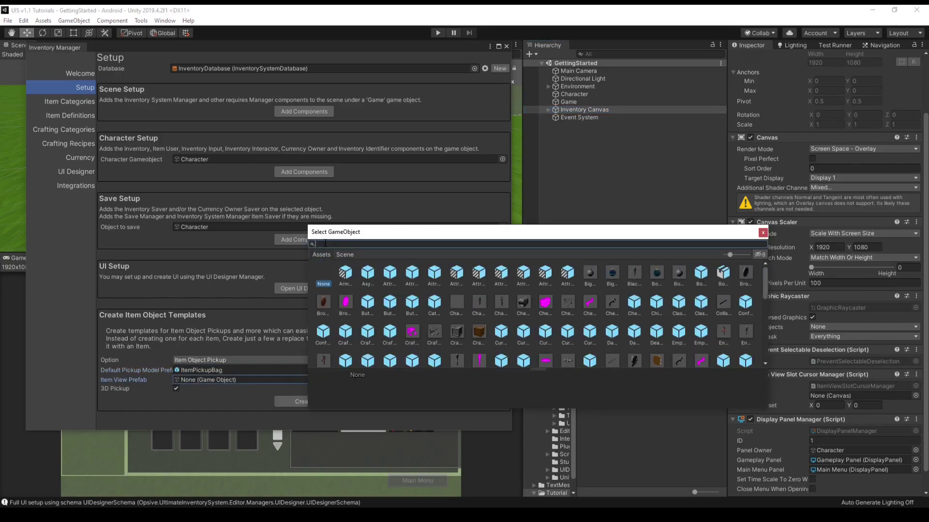
pyautogui.write('item vie')
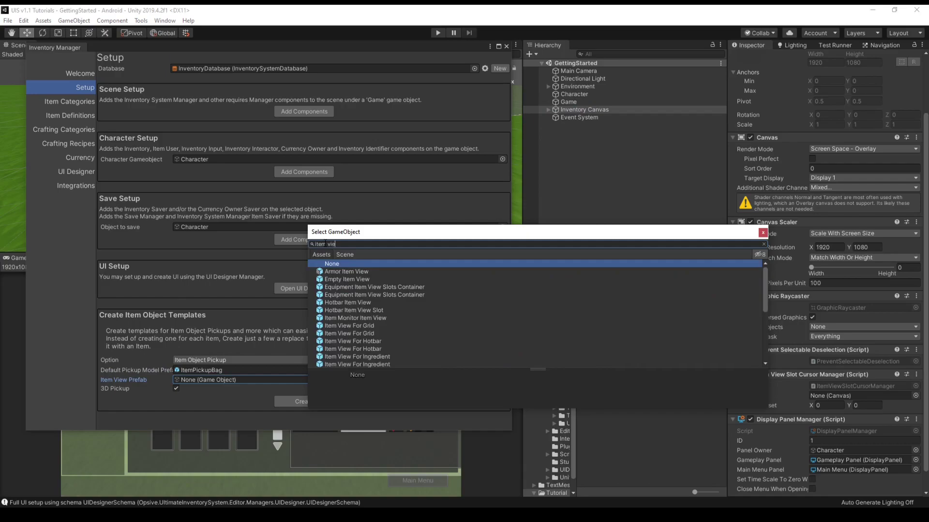
pyautogui.write('w for li')
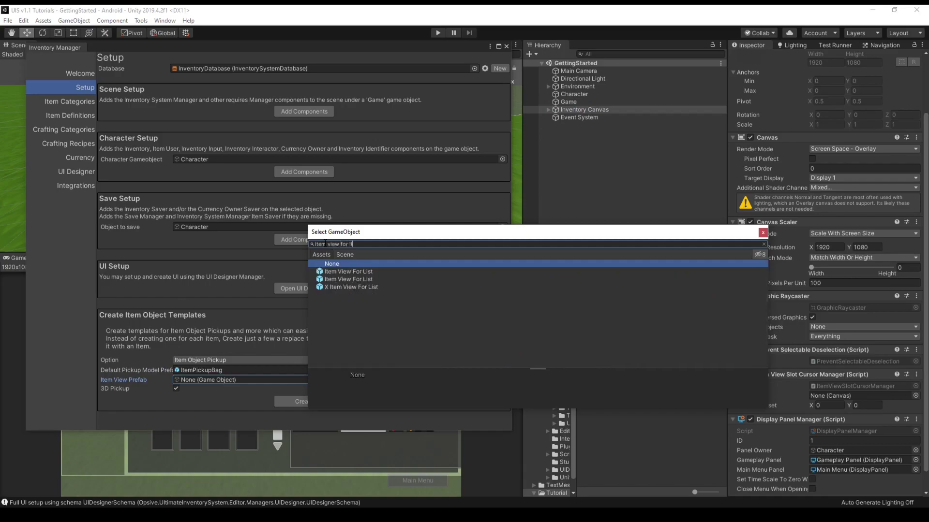
pyautogui.click(342, 279)
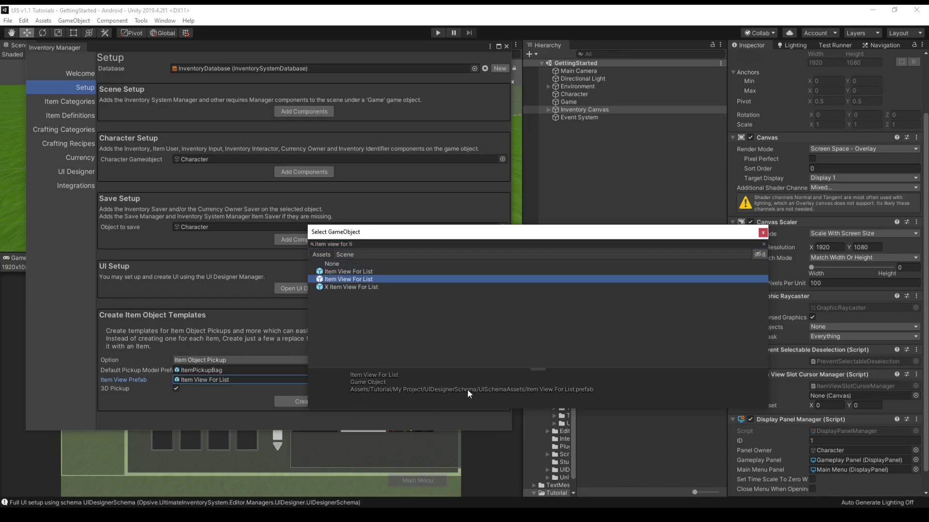
pyautogui.doubleClick(369, 280)
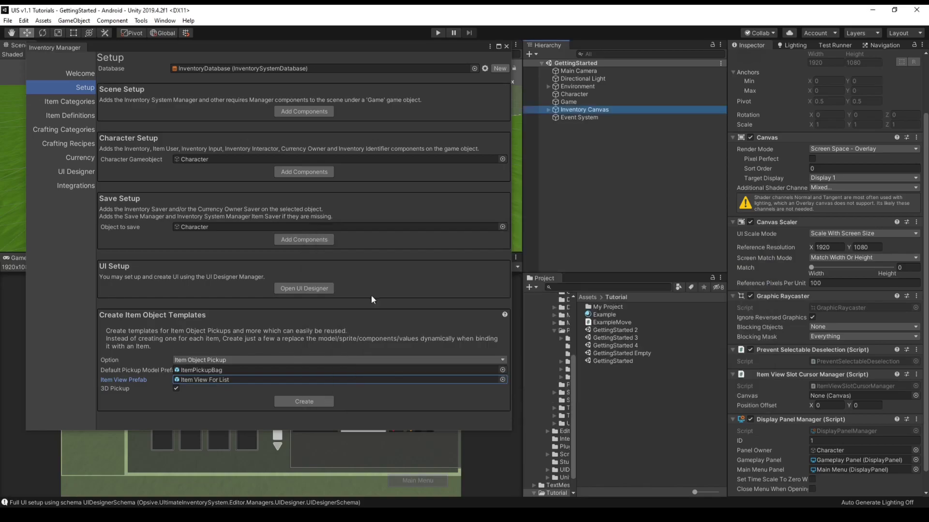
pyautogui.click(299, 402)
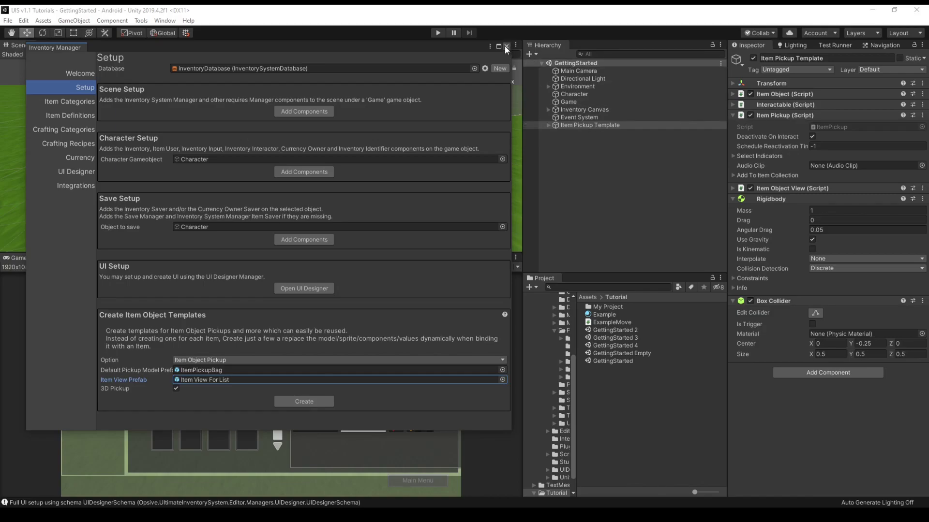
# Move the Item Pickup Template left and set its Item Object to Bomb
pyautogui.click(506, 46)
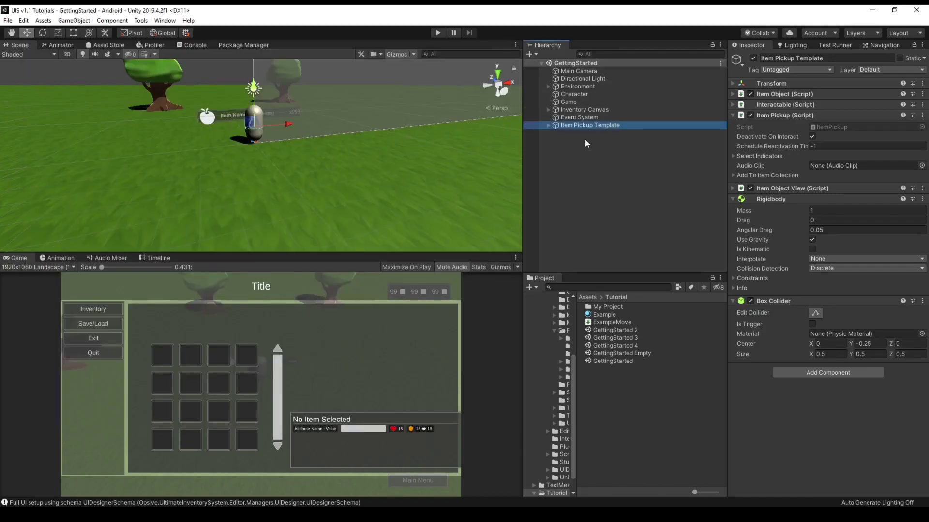
pyautogui.keyDown('alt'); pyautogui.moveTo(260, 133); pyautogui.dragTo(167, 153); pyautogui.keyUp('alt')
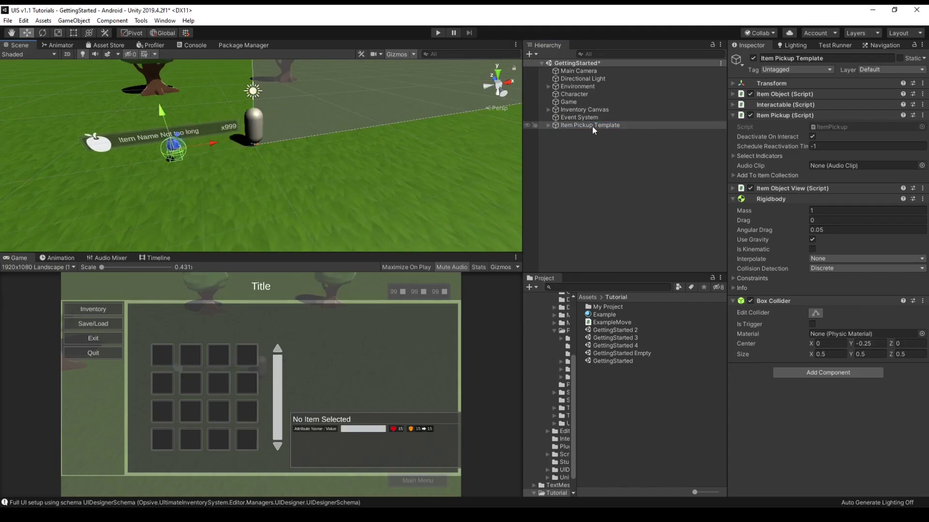
pyautogui.click(788, 94)
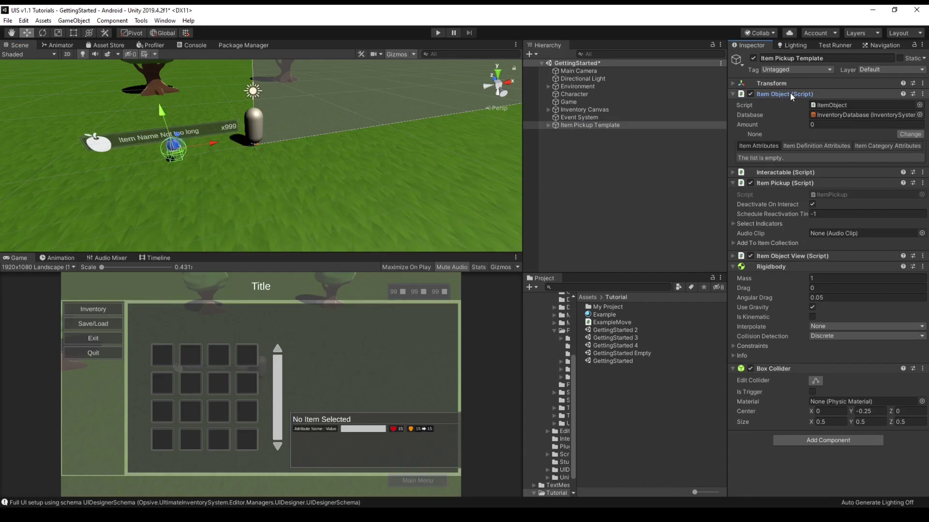
pyautogui.click(902, 134)
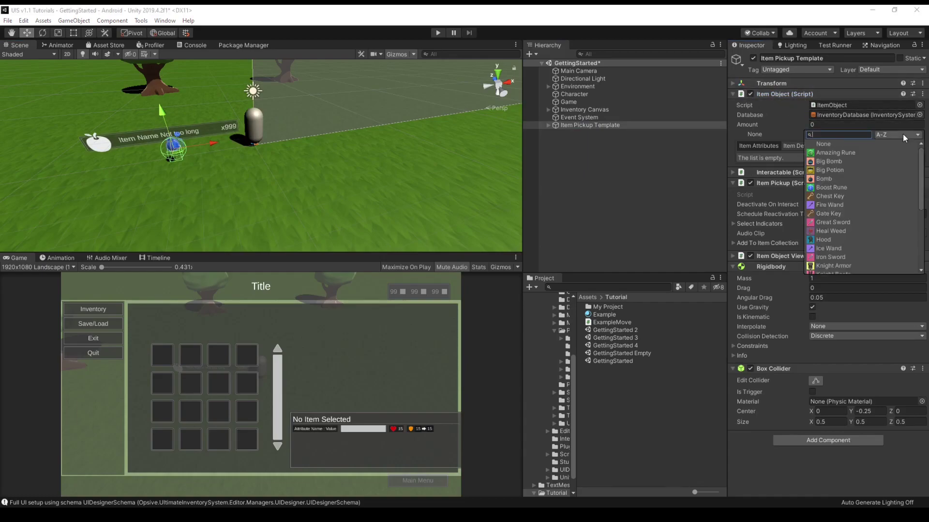
pyautogui.click(831, 179)
pyautogui.click(833, 186)
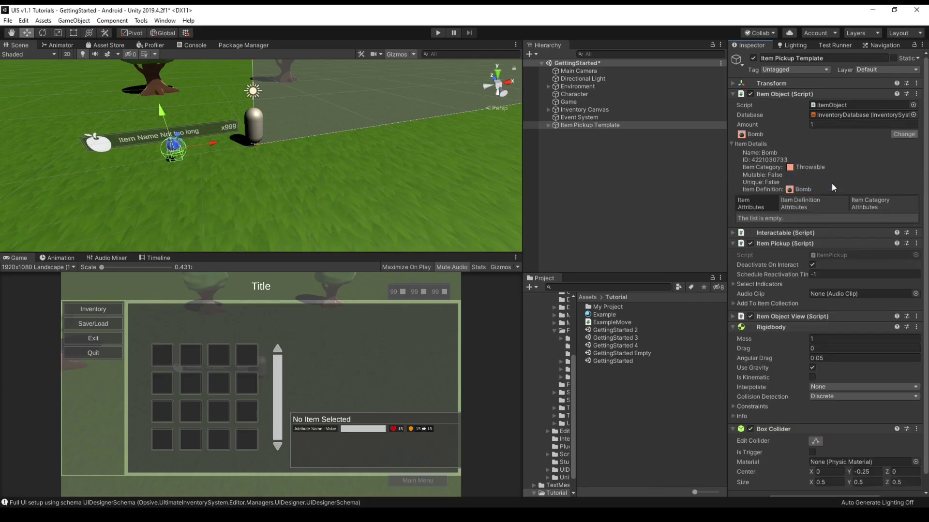
# Duplicate the pickup, move the copy aside, and change it to Heal Weed with amount 5
pyautogui.click(596, 126)
pyautogui.hotkey('ctrl', 'd')
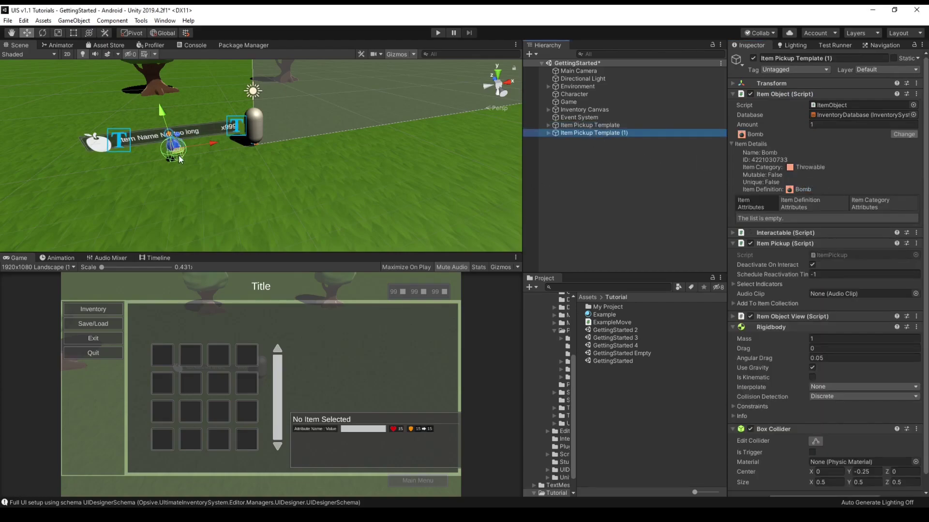
pyautogui.moveTo(180, 160); pyautogui.dragTo(356, 170)
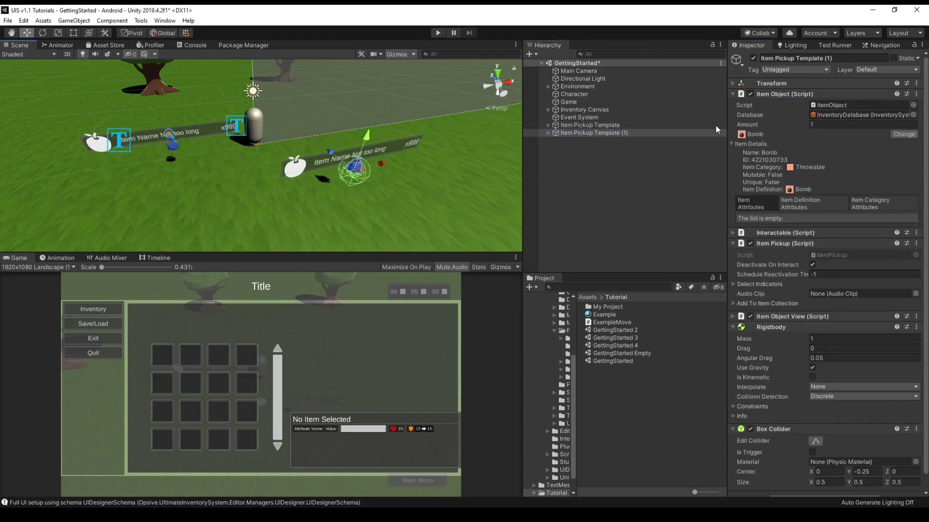
pyautogui.click(903, 135)
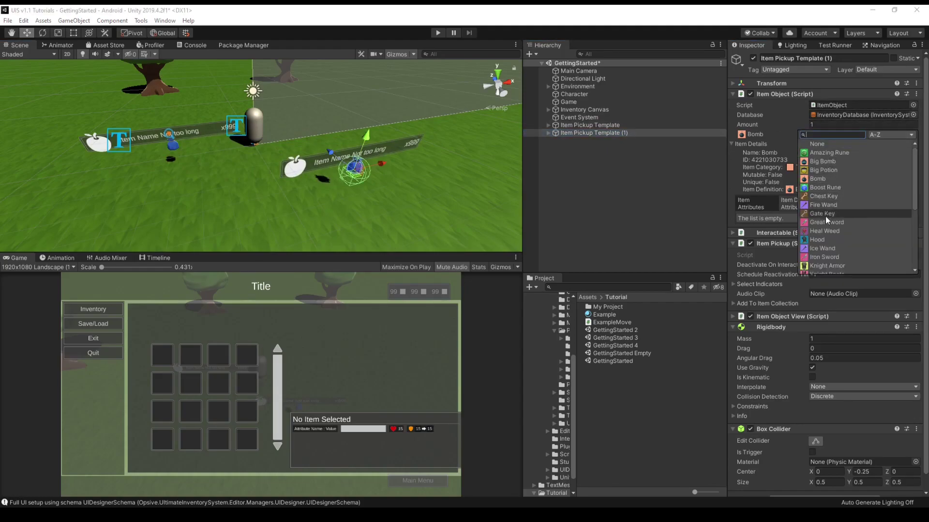
pyautogui.click(827, 233)
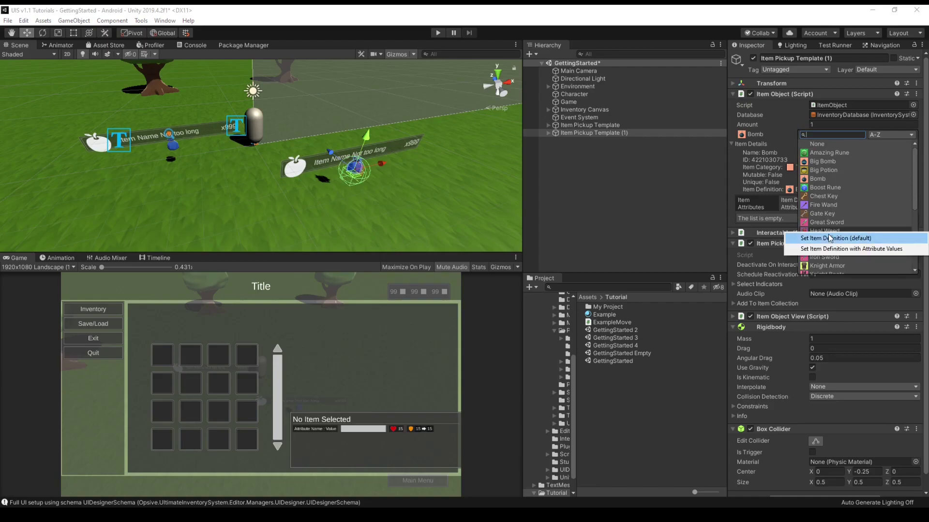
pyautogui.click(829, 238)
pyautogui.write('5')
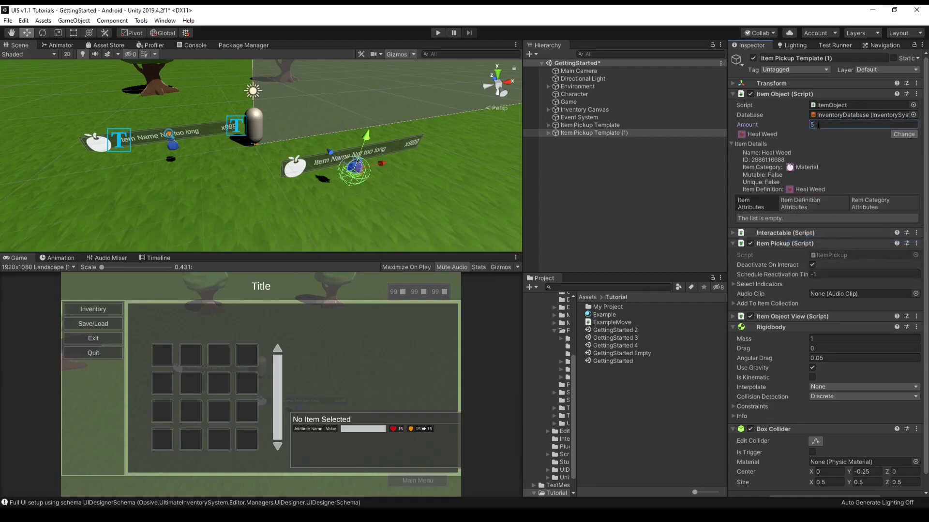
# Add three starting item entries to the Character's main item collection
pyautogui.click(572, 95)
pyautogui.scroll(-3, 796, 106)
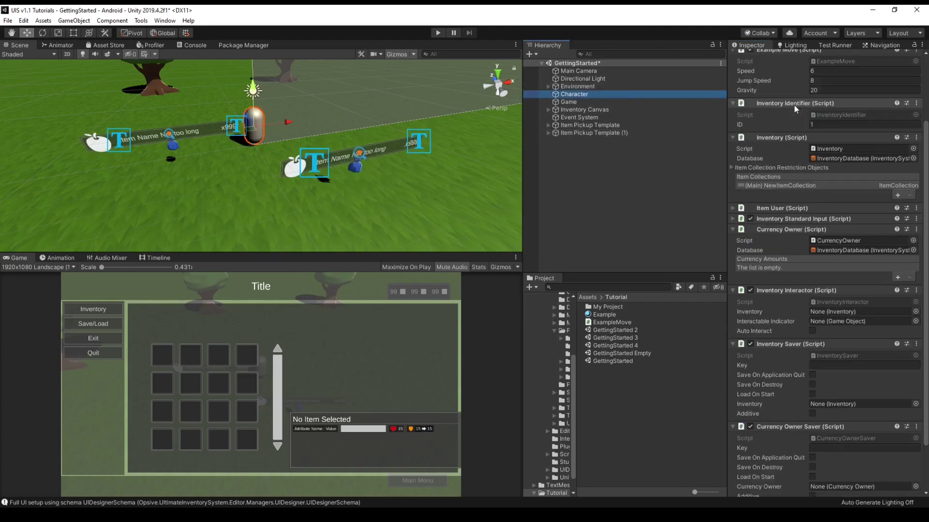
pyautogui.click(765, 185)
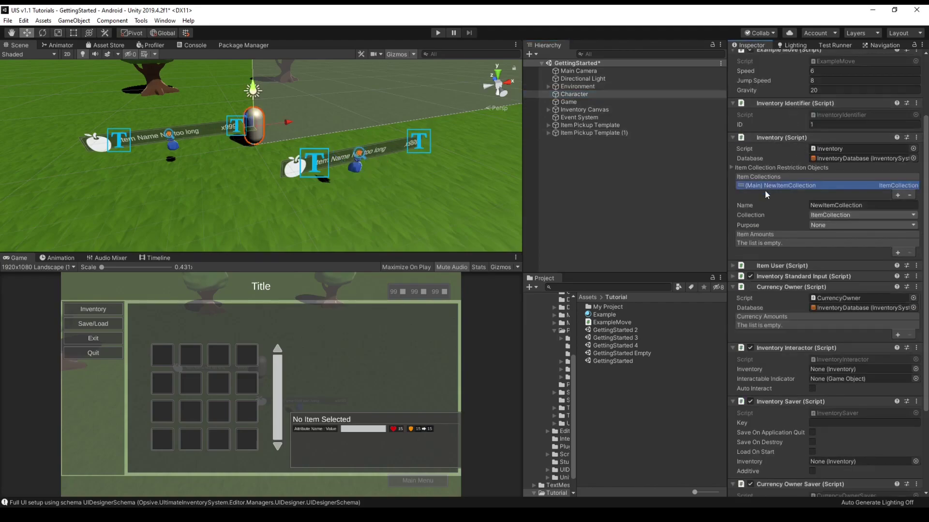
pyautogui.click(898, 253)
pyautogui.click(897, 252)
pyautogui.click(898, 261)
# Set the first two entries to Big Bomb and Ice Wand
pyautogui.click(807, 242)
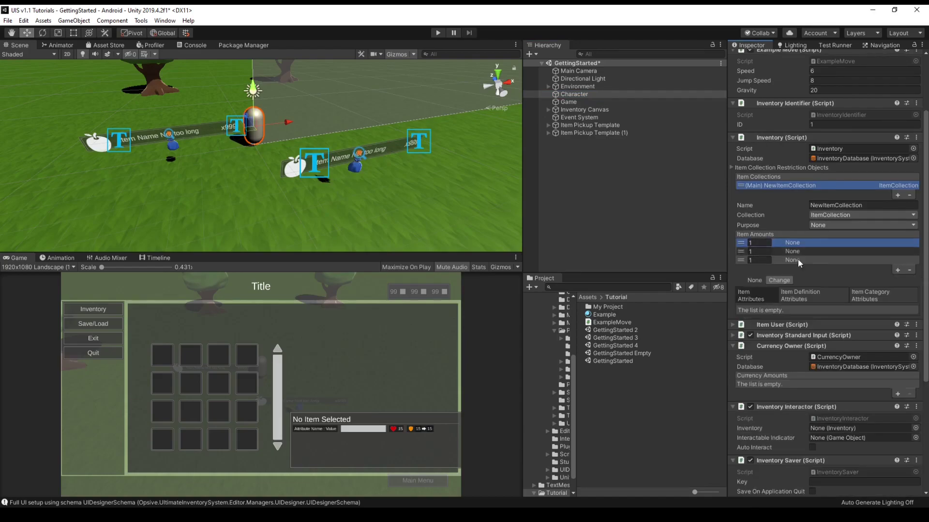
pyautogui.click(780, 280)
pyautogui.click(721, 308)
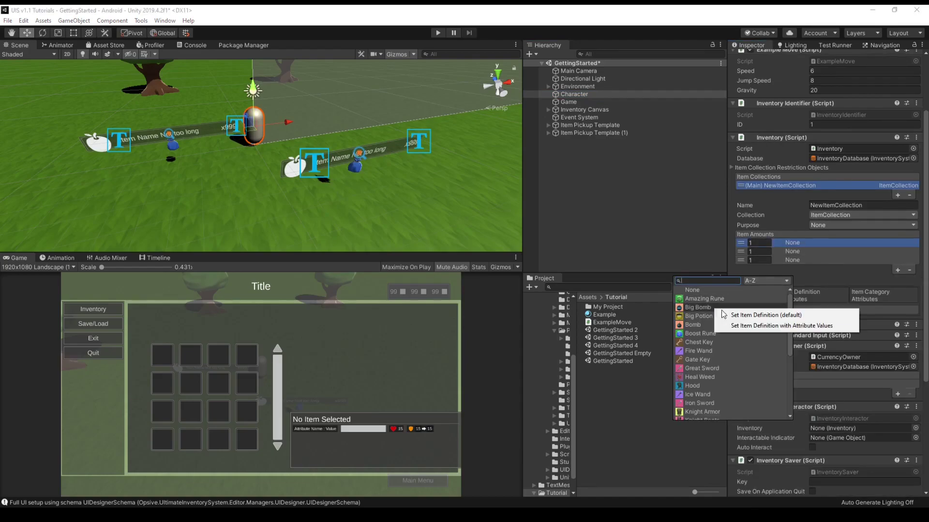
pyautogui.click(755, 315)
pyautogui.click(791, 251)
pyautogui.click(784, 279)
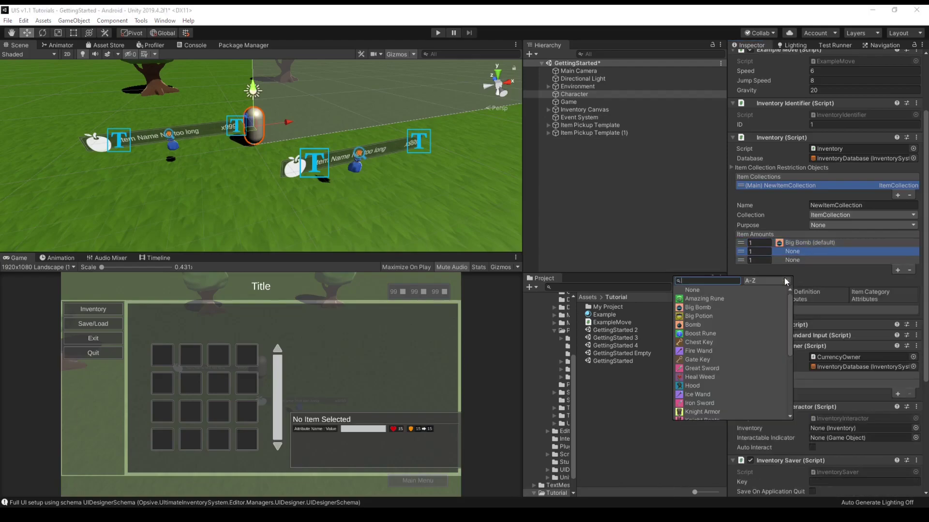
pyautogui.click(716, 394)
pyautogui.click(774, 400)
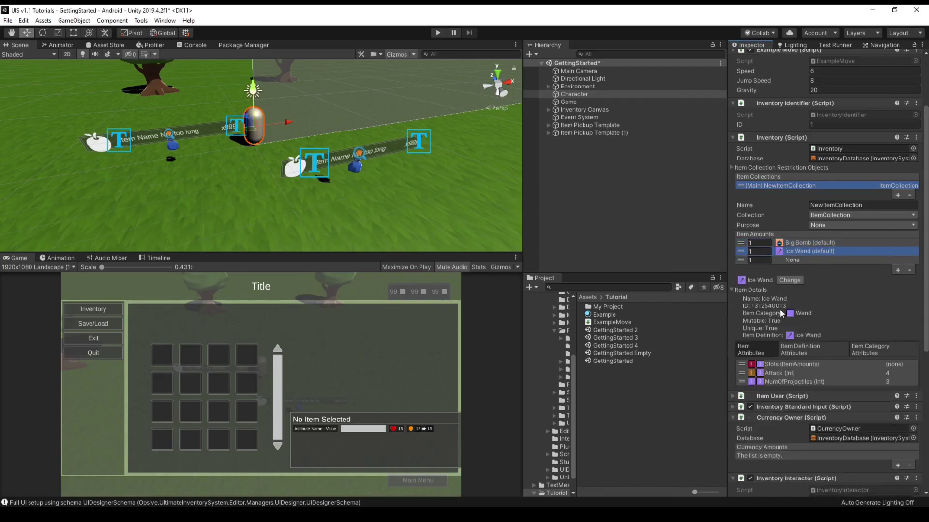
# Set the third entry to Knight Boots and enter amounts of 5
pyautogui.click(791, 259)
pyautogui.click(782, 280)
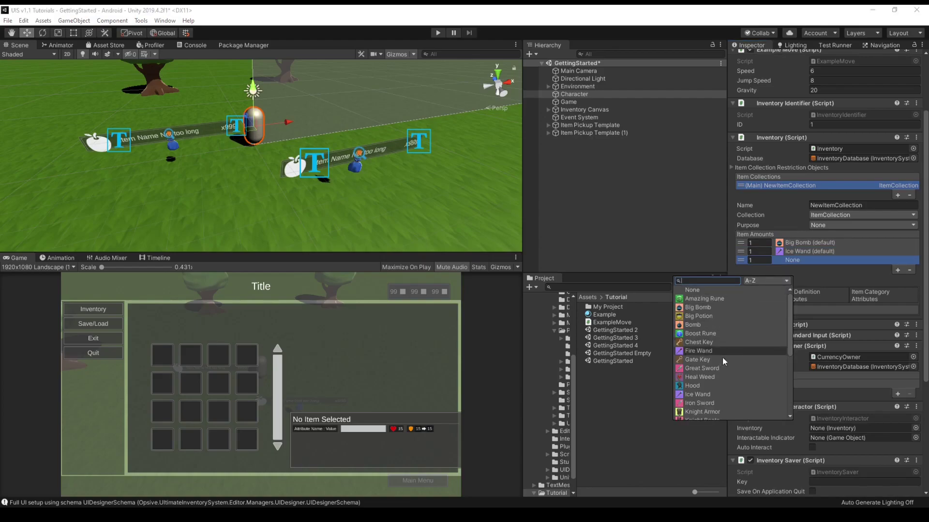
pyautogui.scroll(-1, 715, 369)
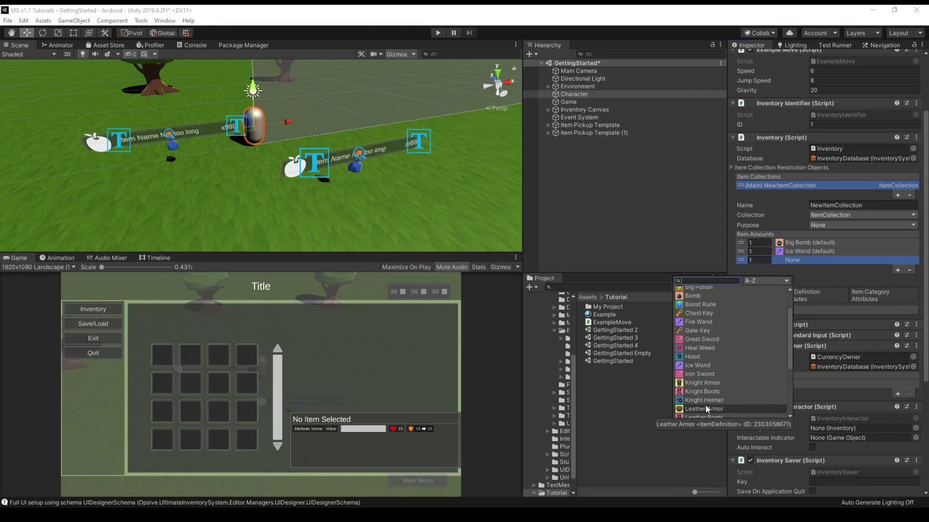
pyautogui.click(706, 392)
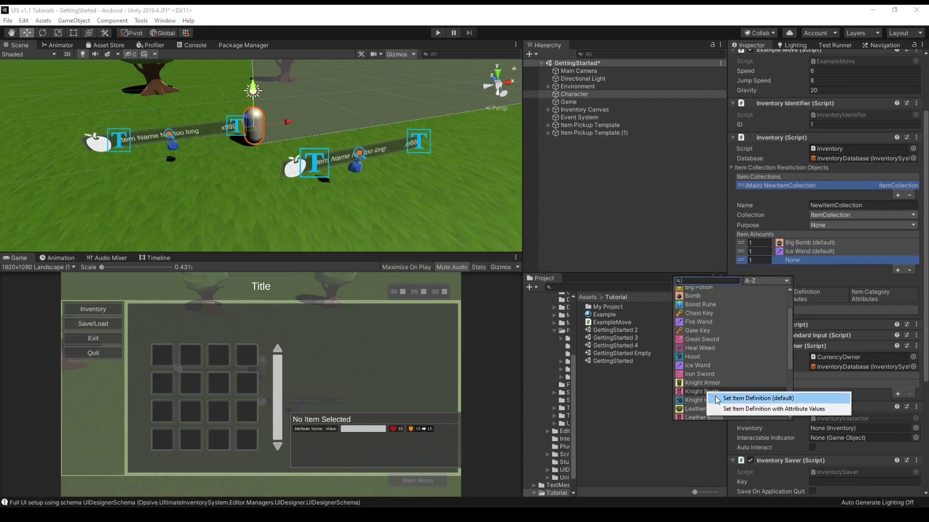
pyautogui.click(745, 398)
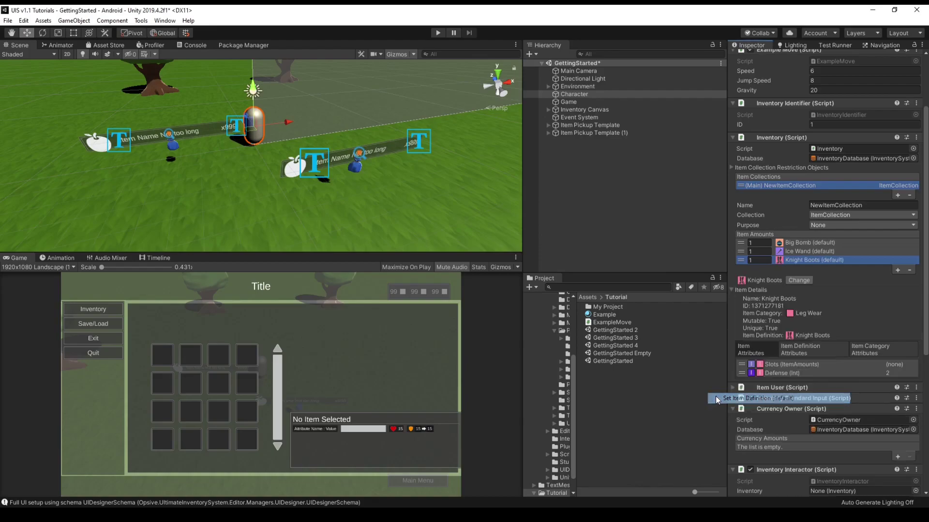
pyautogui.write('5')
pyautogui.click(756, 251)
pyautogui.write('5')
pyautogui.click(760, 242)
# Enter the last item amount of 5 and add three Currency Owner entries
pyautogui.write('5')
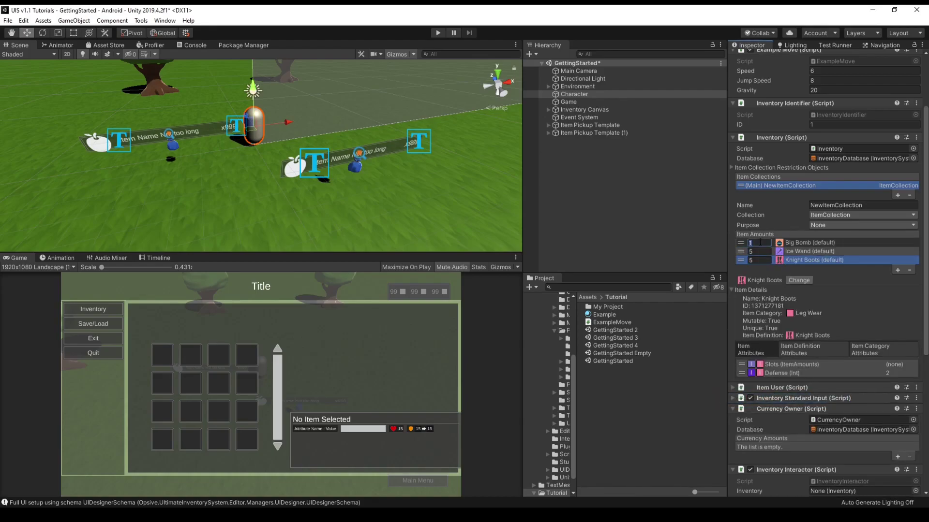
pyautogui.scroll(-5, 774, 222)
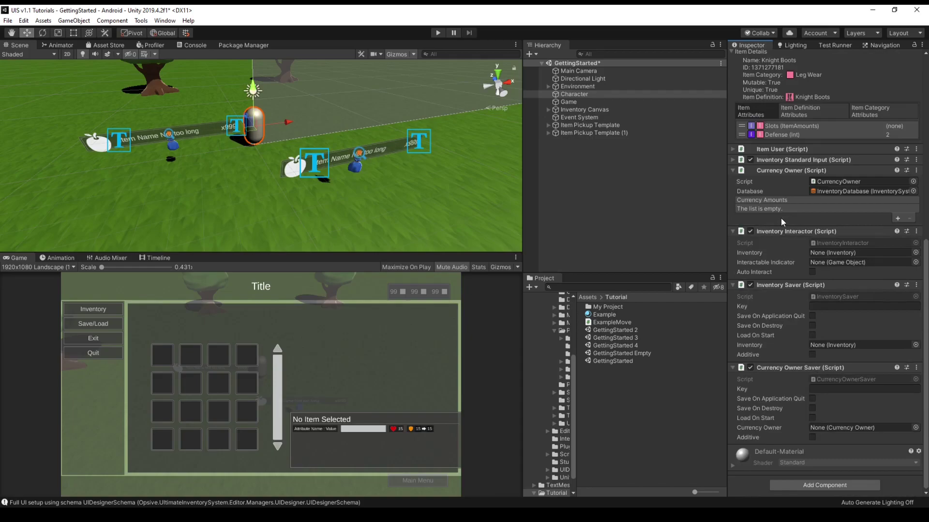
pyautogui.click(897, 218)
pyautogui.click(896, 219)
pyautogui.click(896, 227)
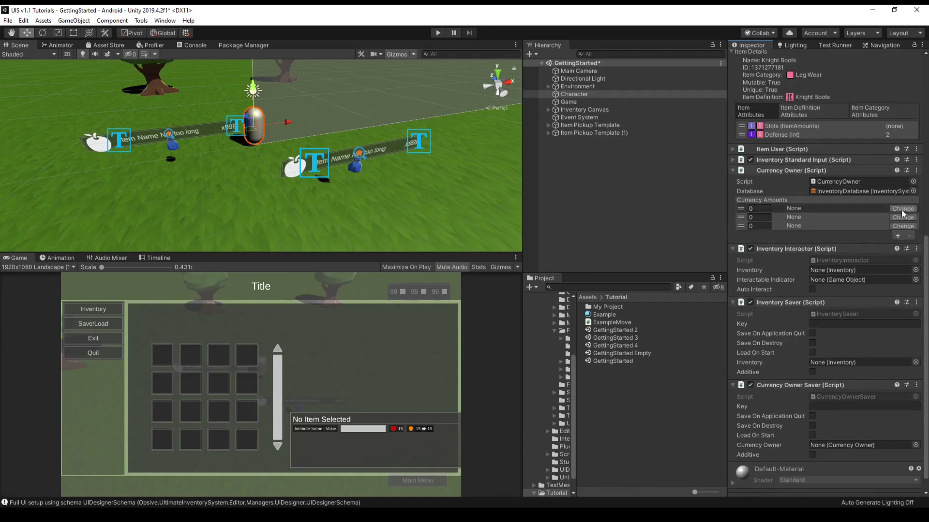
# Set the three currency entries to Gold, Silver and Bronze
pyautogui.click(901, 210)
pyautogui.click(818, 237)
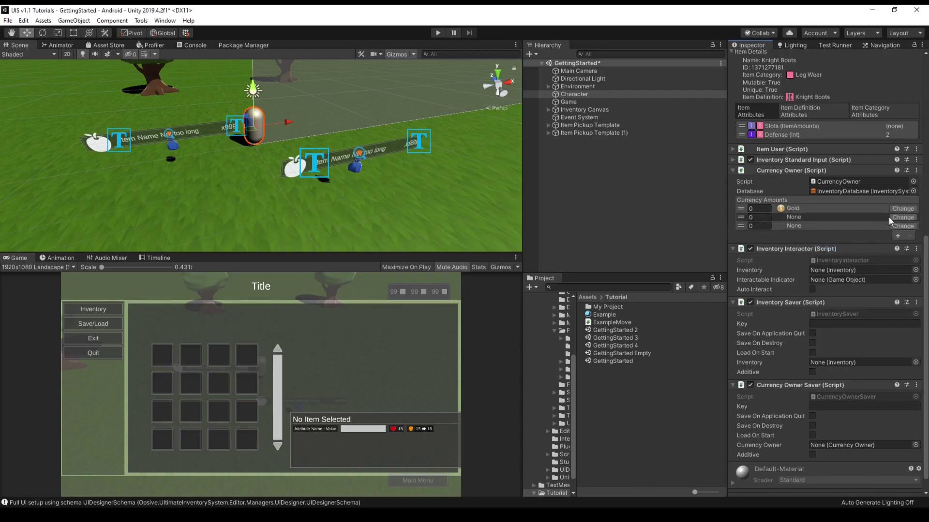
pyautogui.click(889, 217)
pyautogui.click(816, 254)
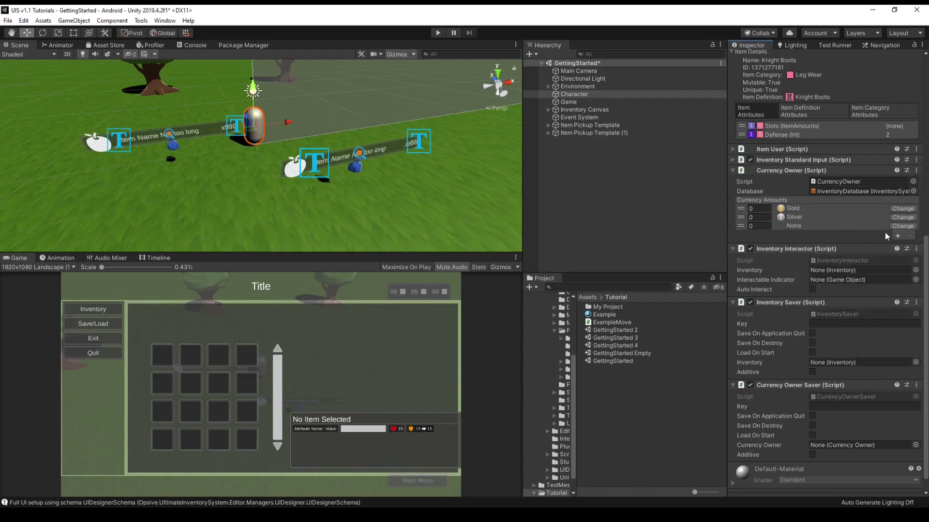
pyautogui.click(901, 227)
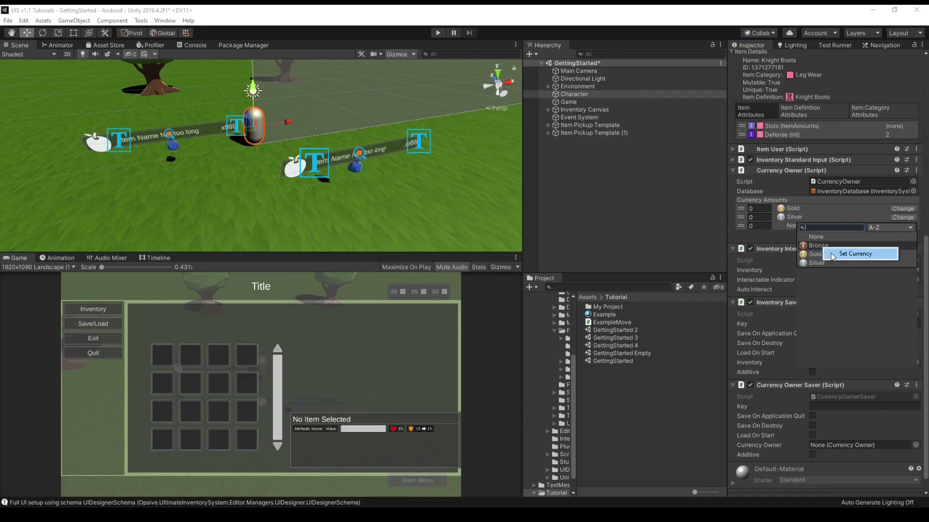
pyautogui.click(831, 252)
# Enter 5 as the amount for Gold, Silver and Bronze
pyautogui.write('5')
pyautogui.press('Tab')
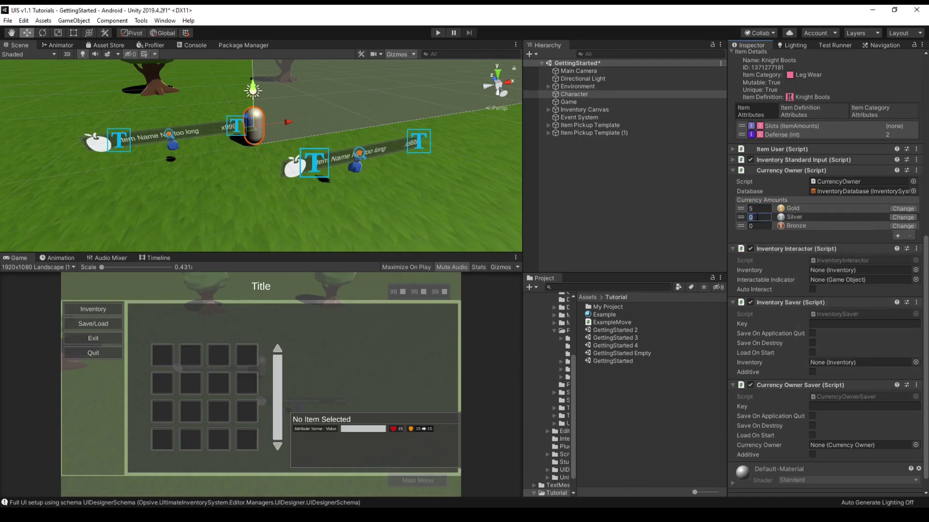
pyautogui.write('5')
pyautogui.click(757, 227)
pyautogui.write('5')
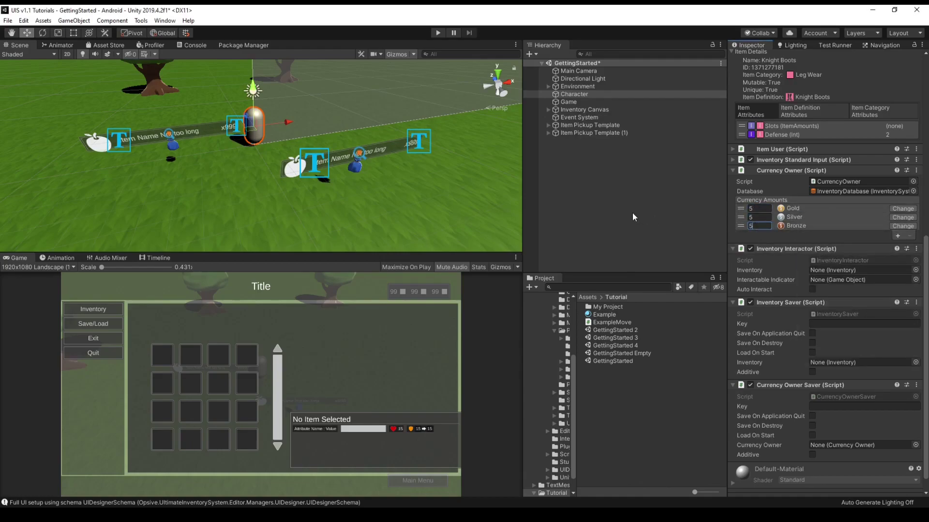
pyautogui.click(629, 209)
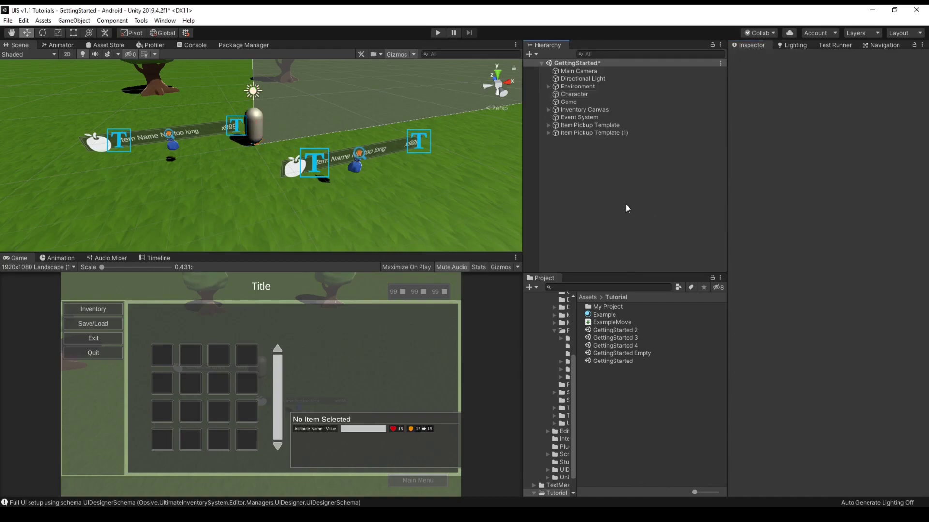
# Expand the Inventory Canvas layout and review its four menu panels, ending on Crafting Menu
pyautogui.click(547, 110)
pyautogui.click(554, 116)
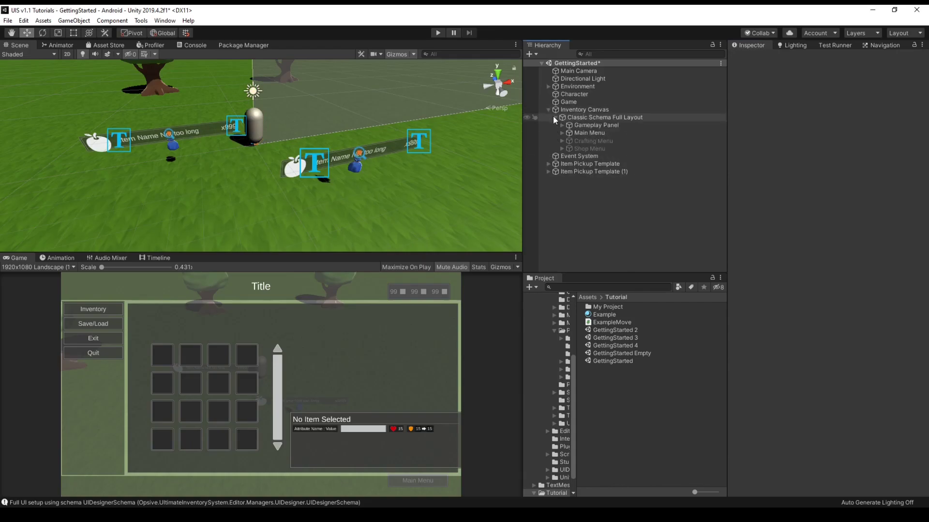
pyautogui.click(599, 124)
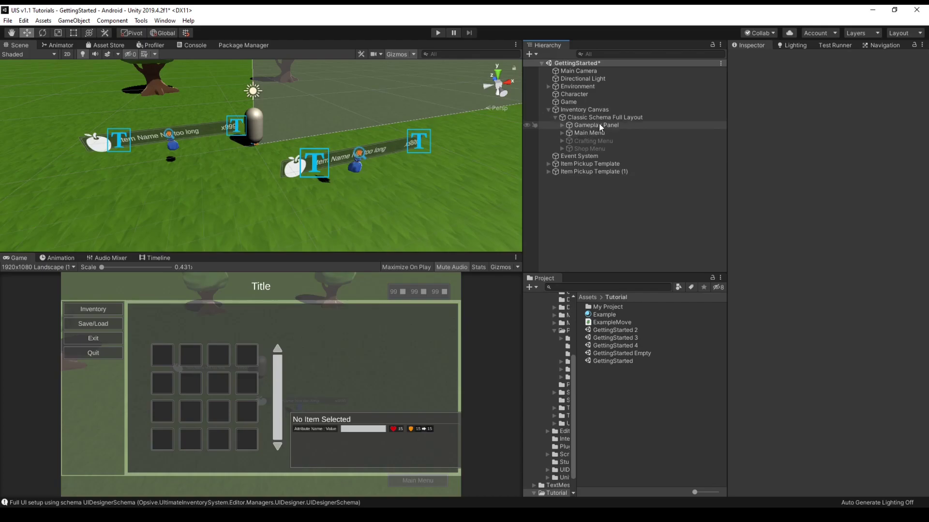
pyautogui.click(602, 133)
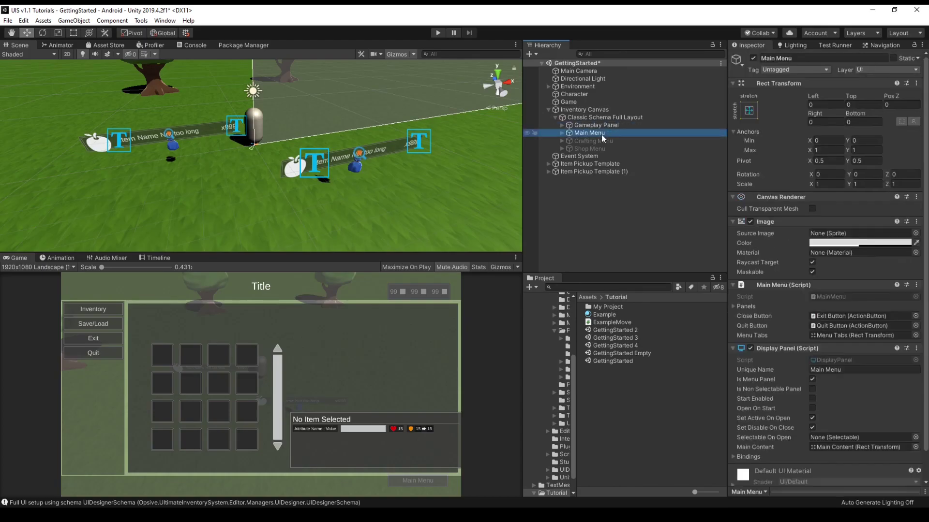
pyautogui.click(612, 141)
pyautogui.click(608, 149)
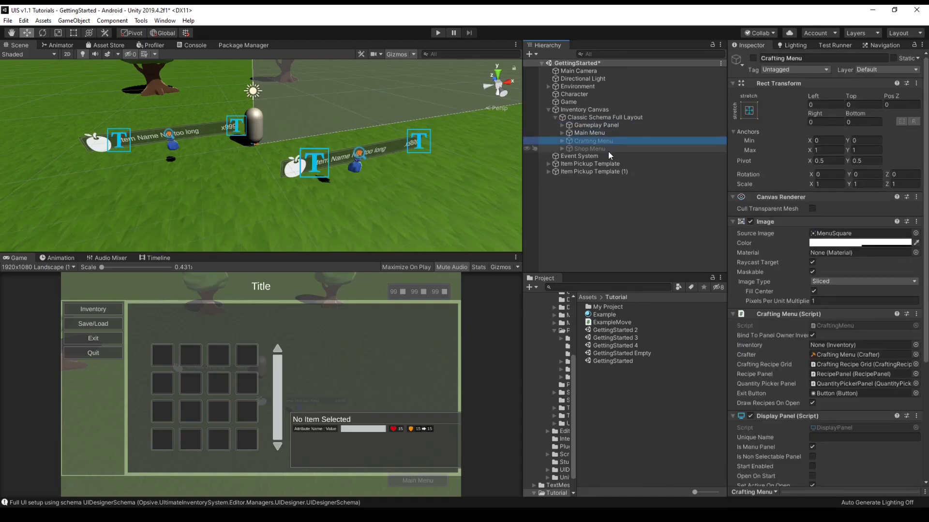
pyautogui.click(612, 141)
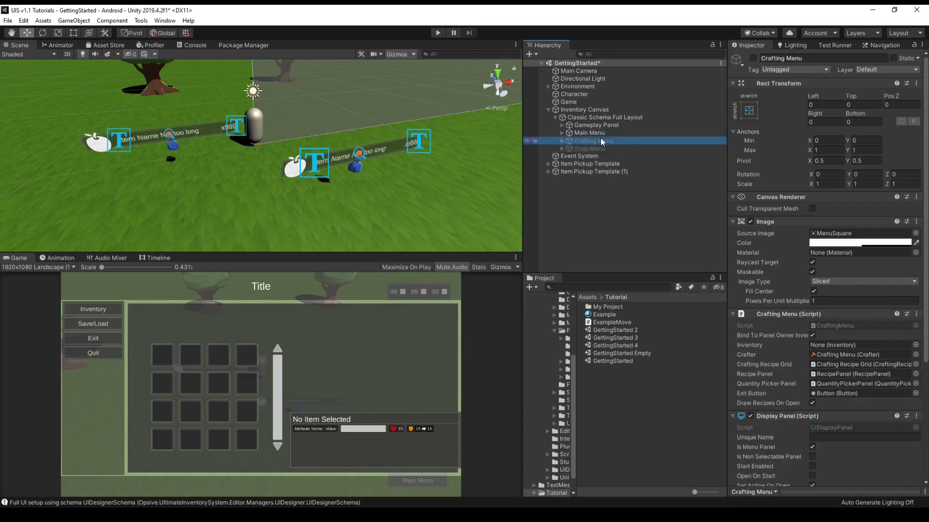
# Add All Recipes as the Crafting Menu crafter's crafting category
pyautogui.scroll(-5, 829, 167)
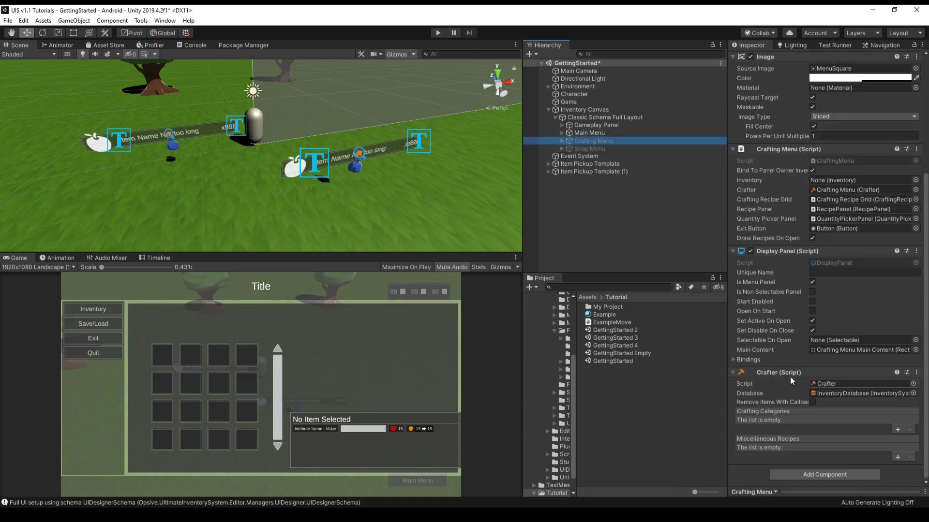
pyautogui.click(897, 430)
pyautogui.click(901, 420)
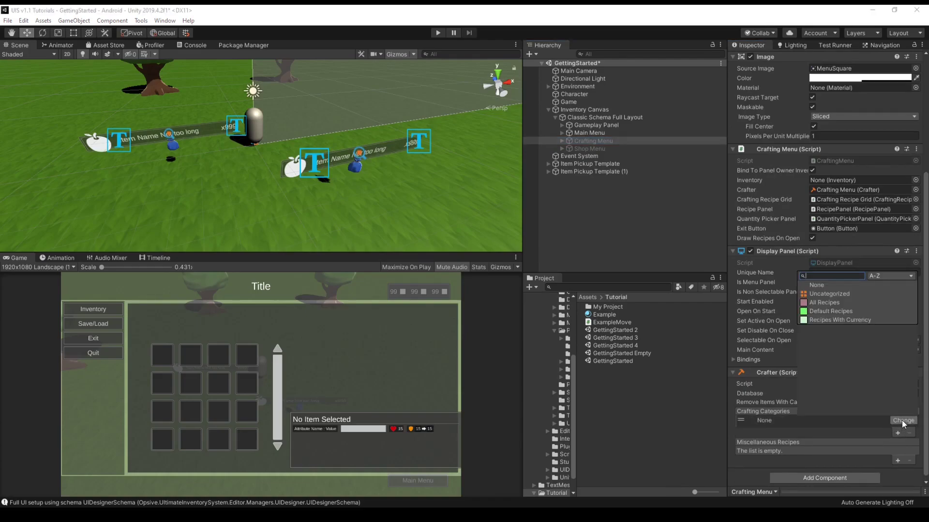
pyautogui.click(835, 302)
pyautogui.click(853, 309)
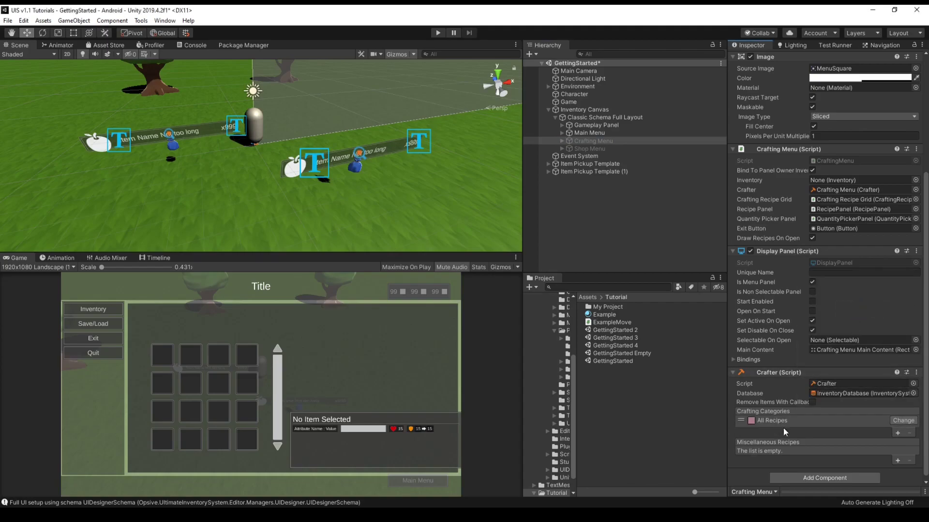
# On the Shop Menu, add an item collection and then remove the unwanted ItemCollection1
pyautogui.click(594, 148)
pyautogui.scroll(-3, 806, 182)
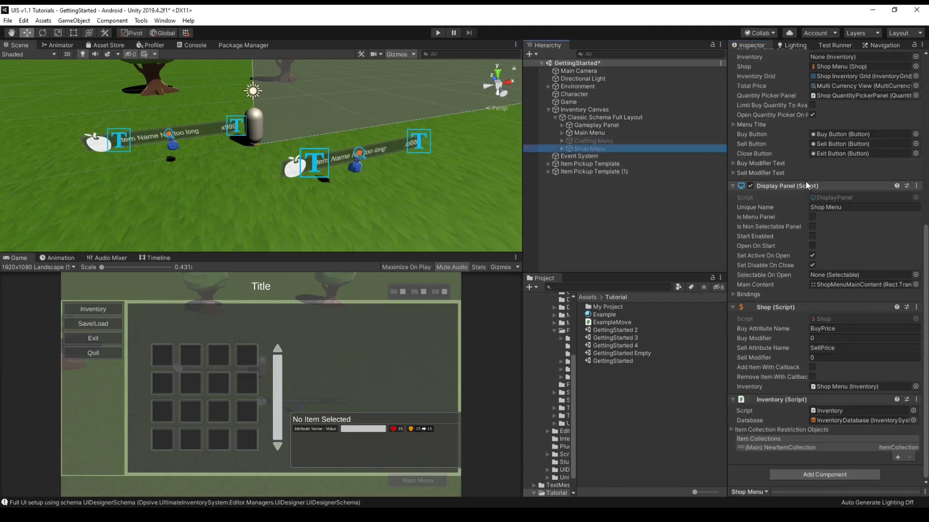
pyautogui.click(898, 459)
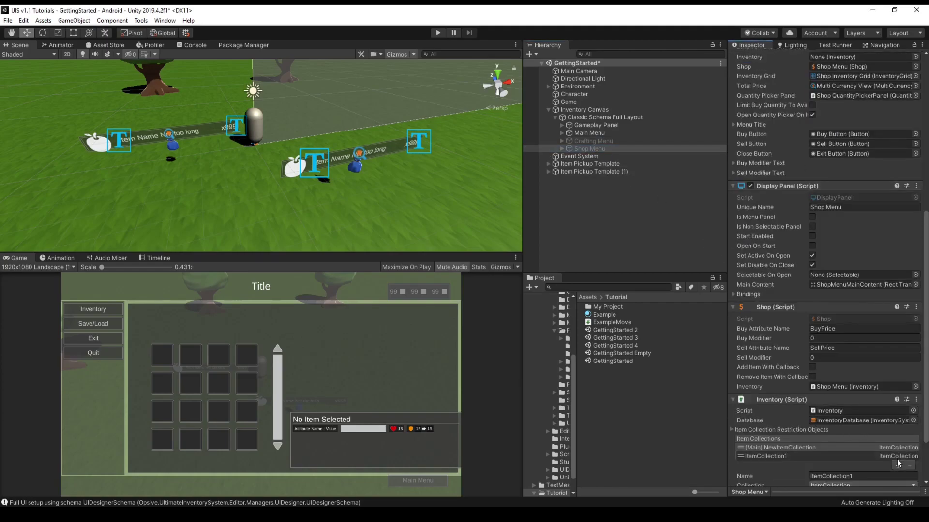
pyautogui.click(867, 389)
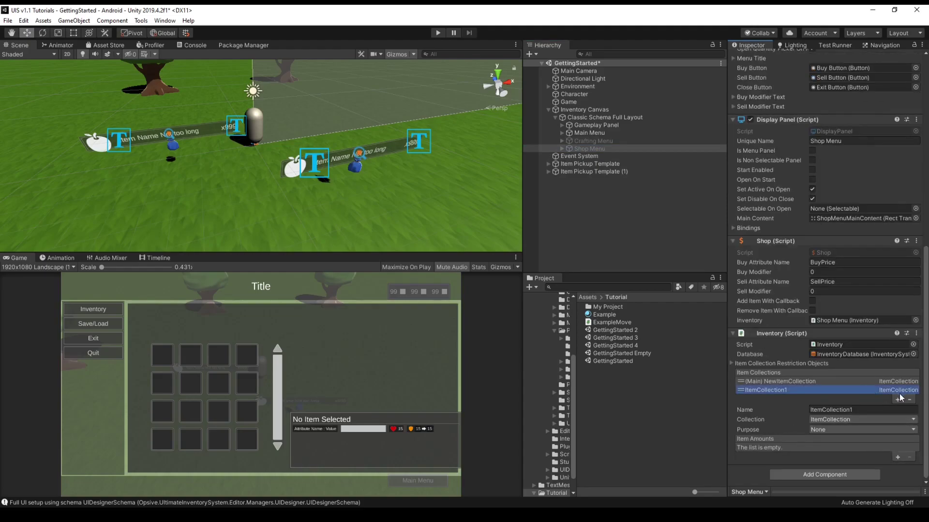
pyautogui.click(909, 400)
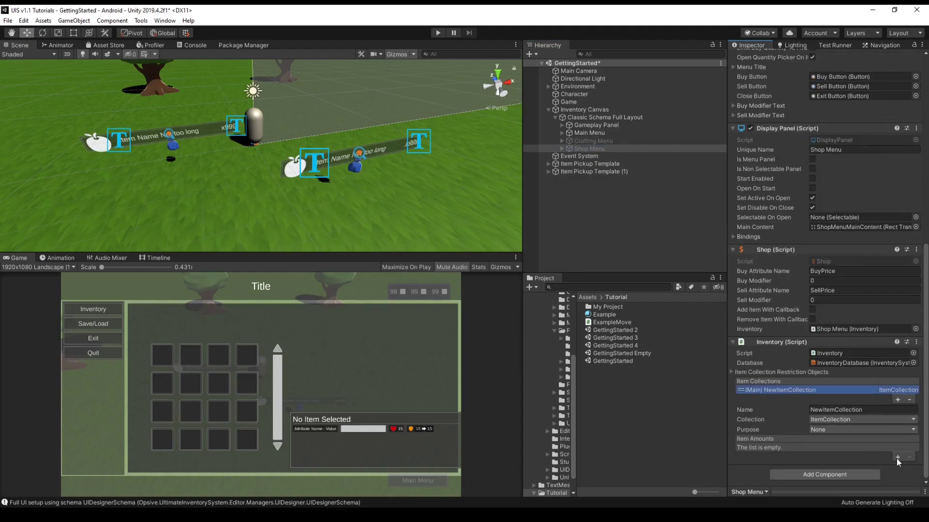
# Add Potion as the first shop item amount entry
pyautogui.click(897, 458)
pyautogui.click(788, 452)
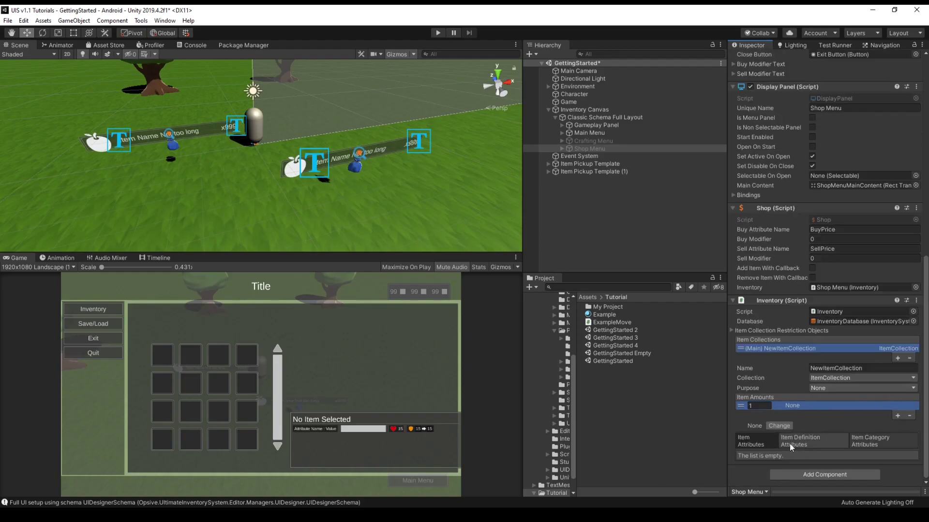
pyautogui.click(782, 428)
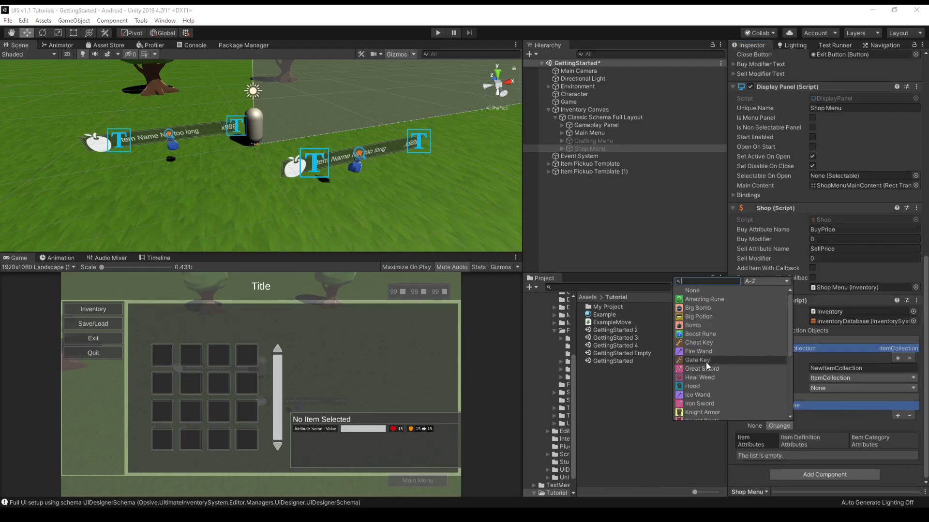
pyautogui.scroll(-1, 712, 387)
pyautogui.scroll(-2, 712, 382)
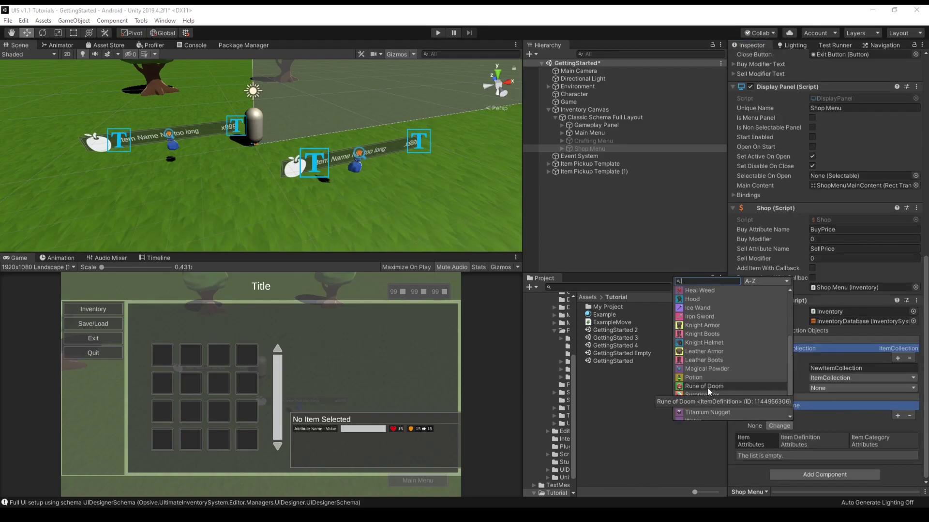
pyautogui.click(709, 384)
pyautogui.click(735, 381)
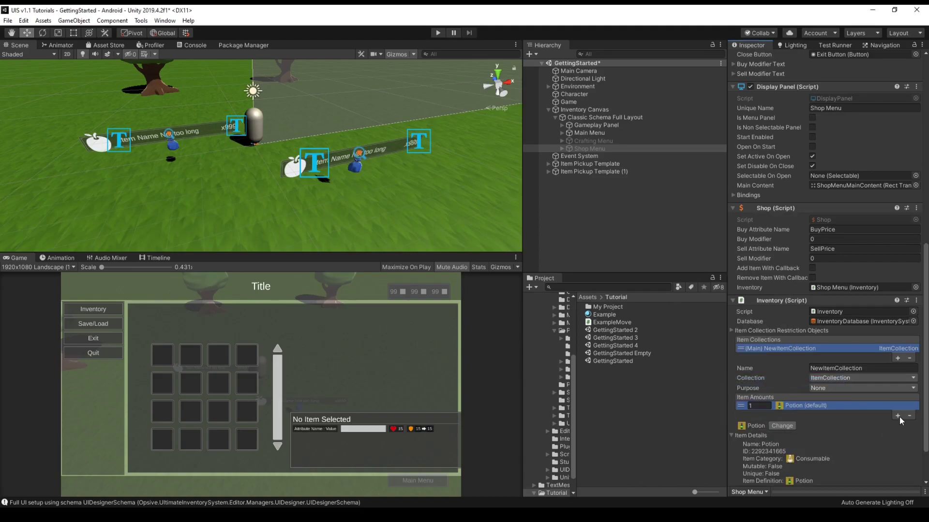
# Add Wood as a second shop item entry and deselect the Shop Menu
pyautogui.click(897, 416)
pyautogui.click(779, 414)
pyautogui.click(781, 433)
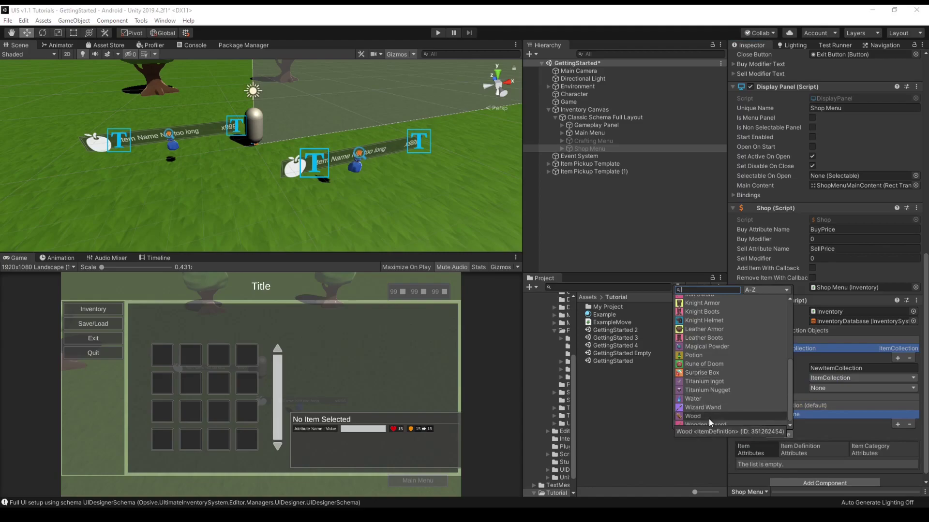
pyautogui.click(710, 419)
pyautogui.click(745, 423)
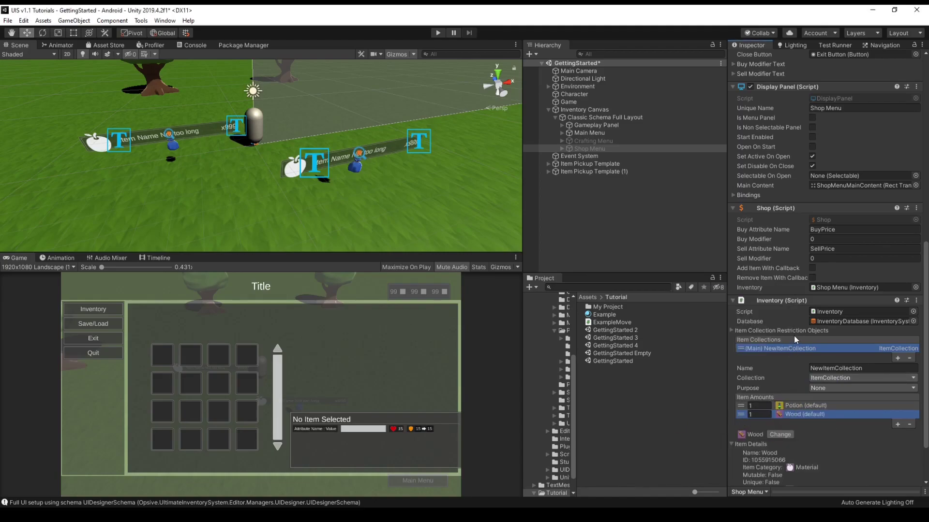
pyautogui.click(612, 221)
# Save the scene, enter Play mode and walk the character onto the pickup
pyautogui.hotkey('ctrl', 's')
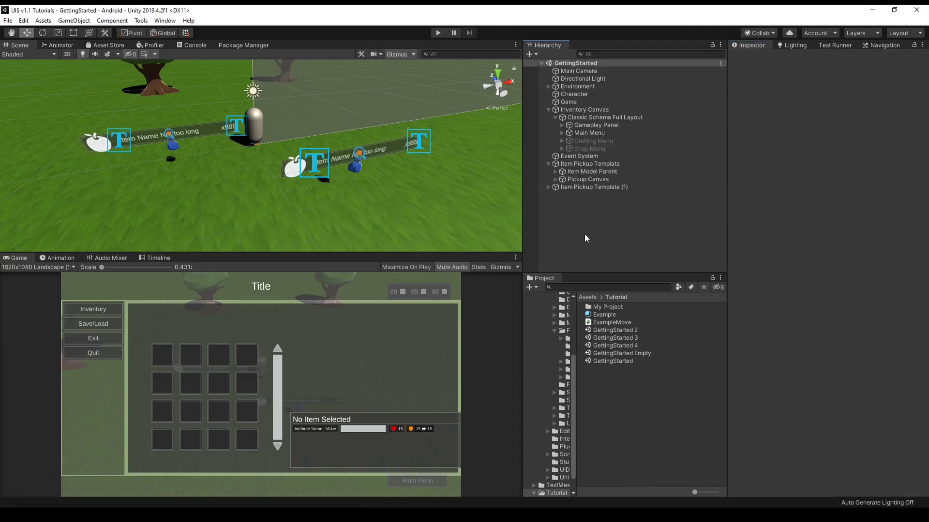
pyautogui.click(437, 32)
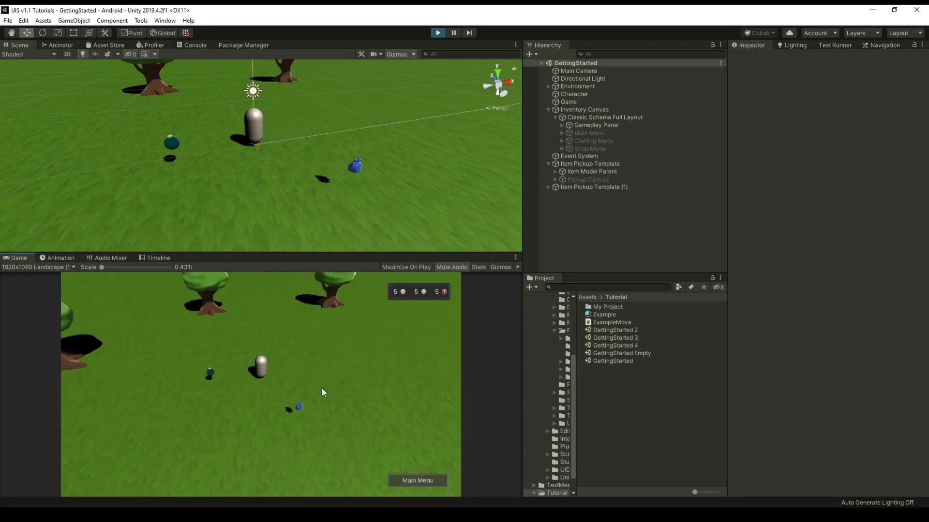
pyautogui.press('d')
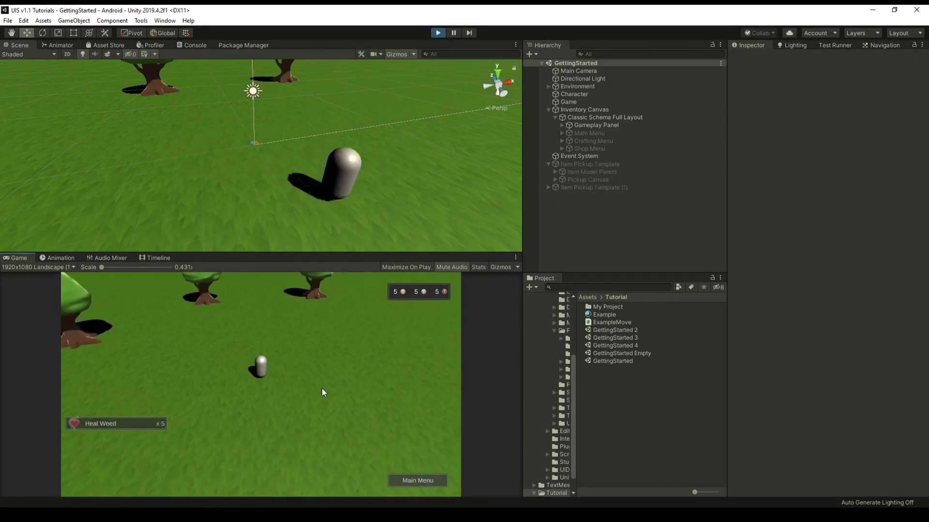
pyautogui.press('w')
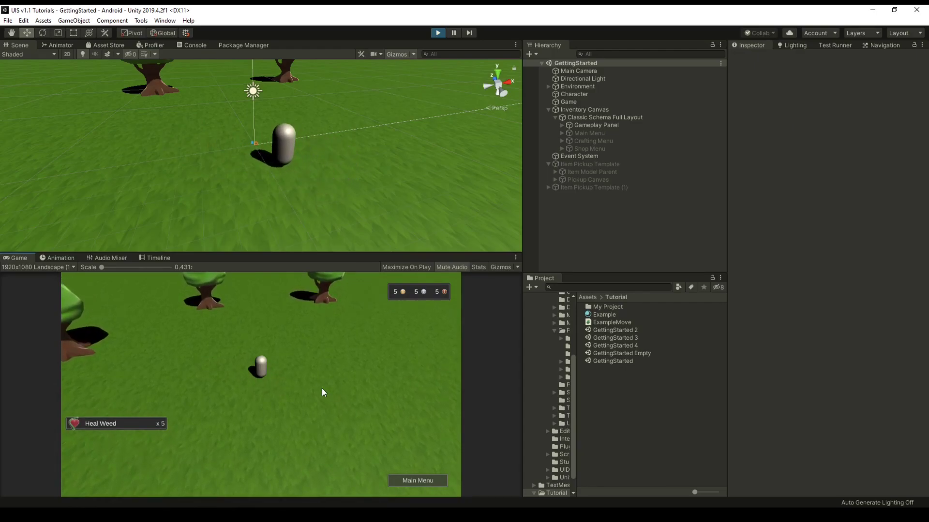
# Check the in-game Main Menu's Save/Load and Inventory views, then exit it
pyautogui.click(418, 481)
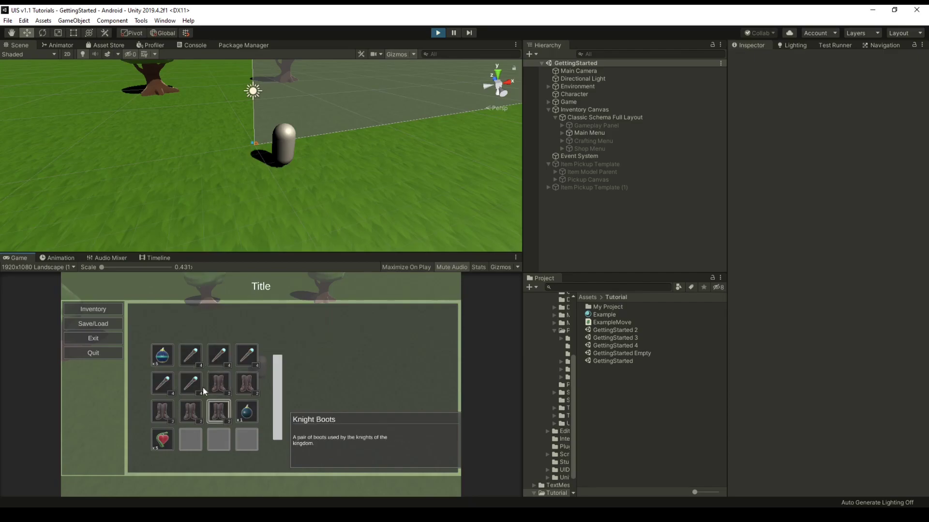
pyautogui.click(109, 324)
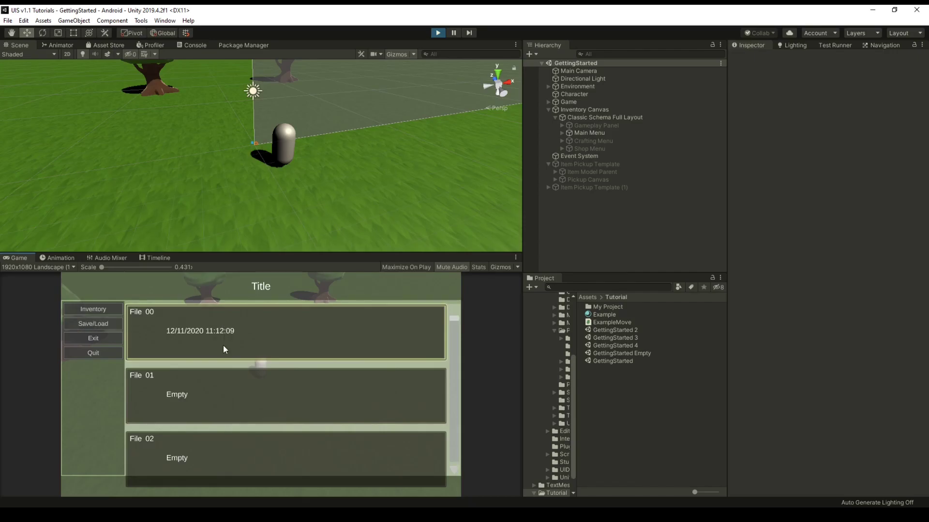
pyautogui.click(107, 308)
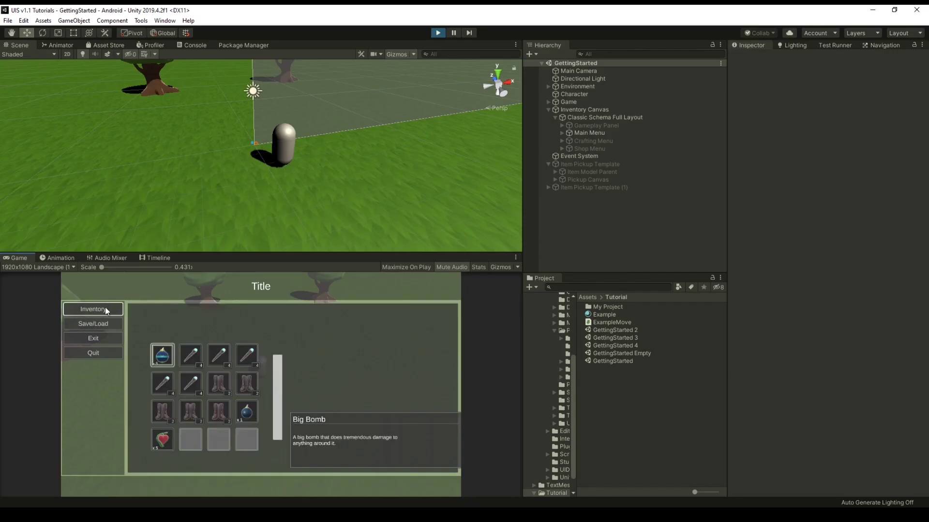
pyautogui.click(98, 339)
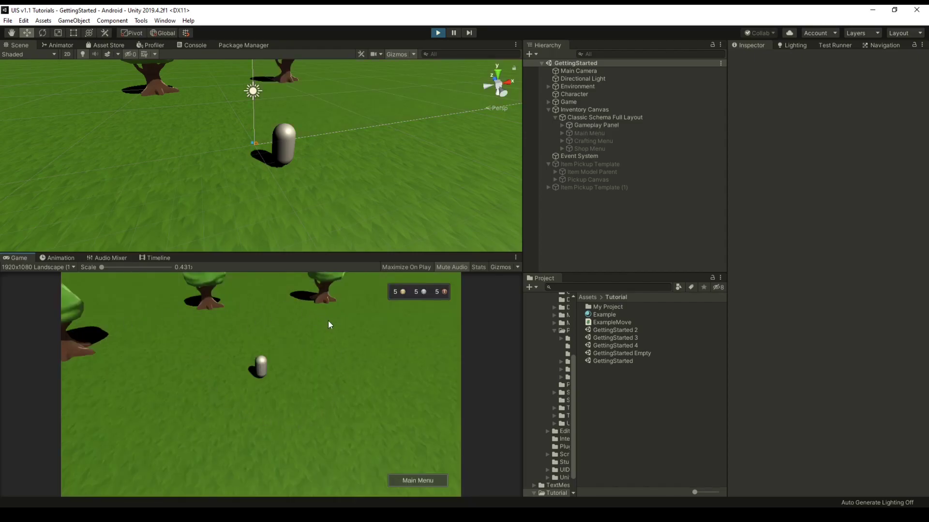
# Smart Open the Crafting Menu's Display Panel, view a recipe's ingredients, then exit
pyautogui.click(596, 140)
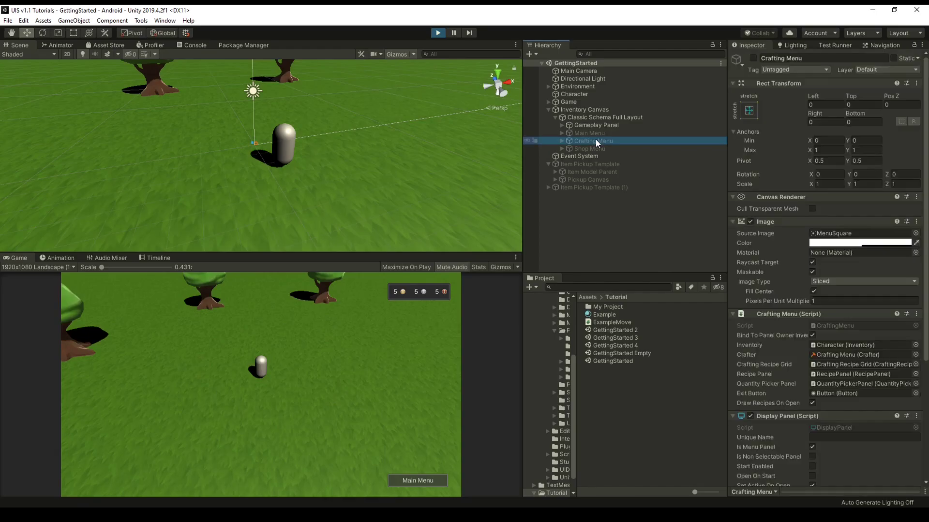
pyautogui.click(590, 146)
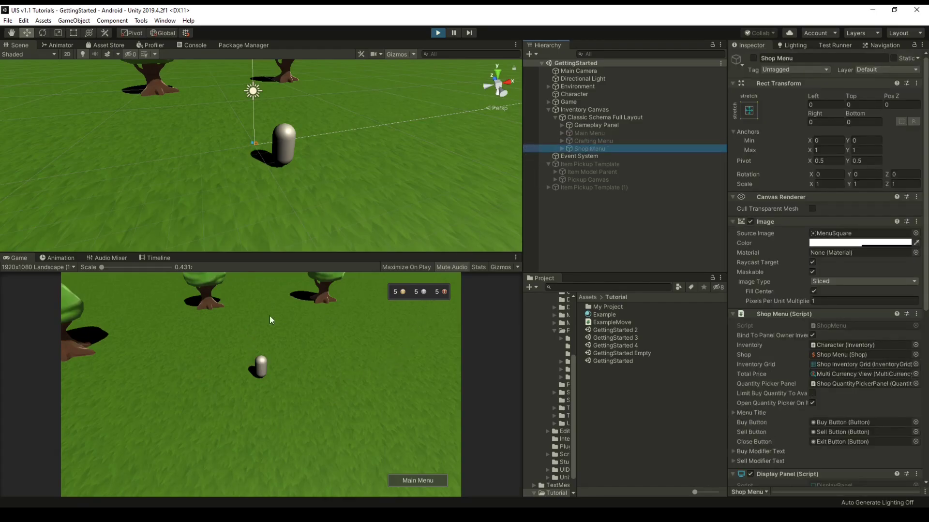
pyautogui.click(600, 141)
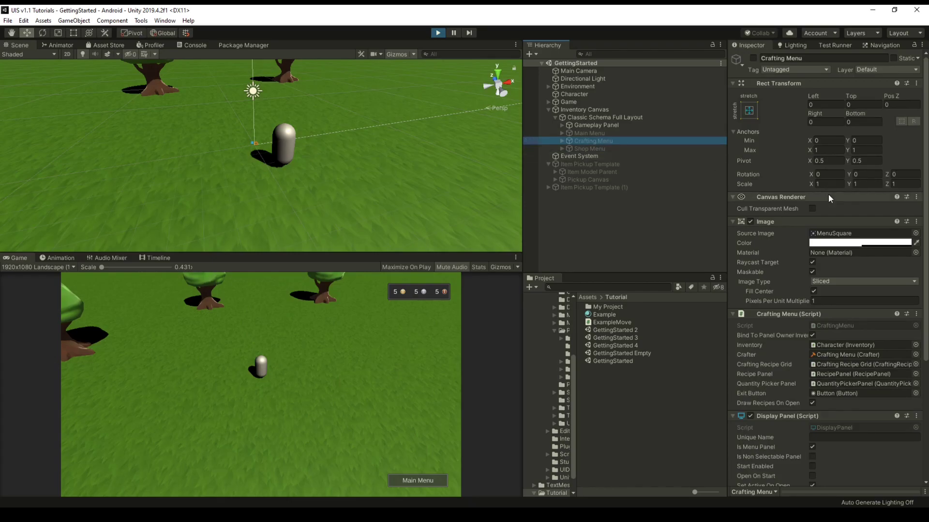
pyautogui.scroll(-5, 829, 194)
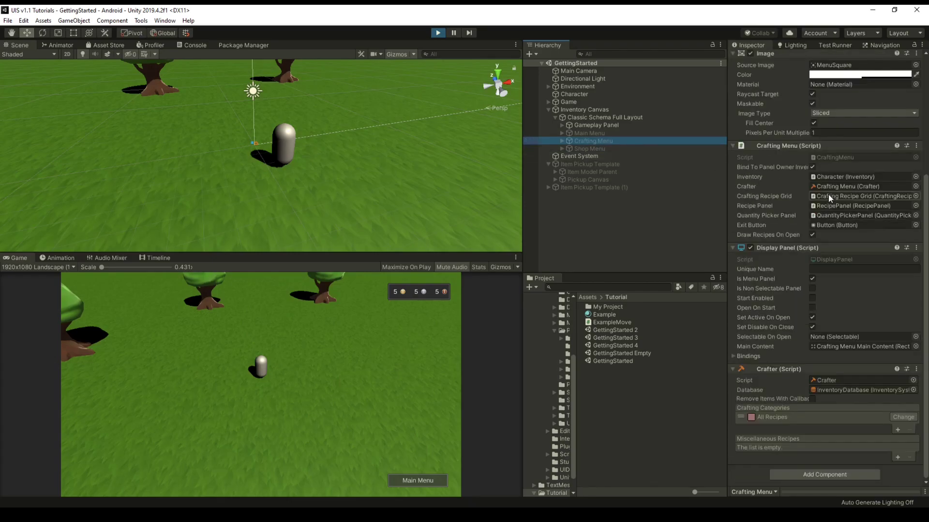
pyautogui.rightClick(773, 247)
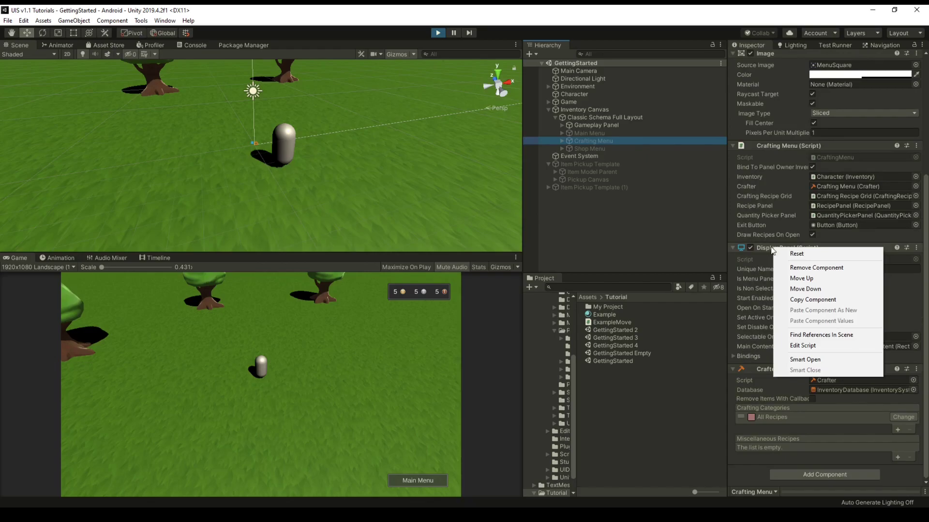
pyautogui.click(804, 360)
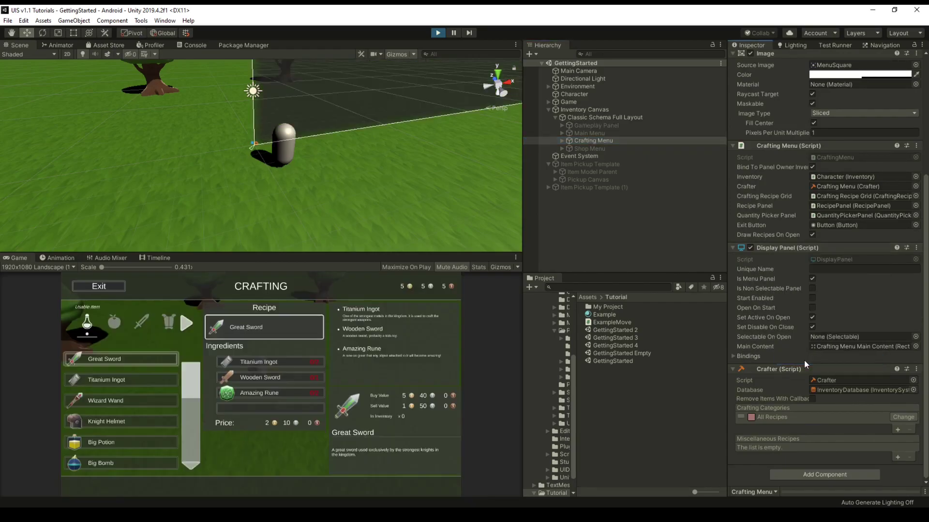
pyautogui.click(129, 381)
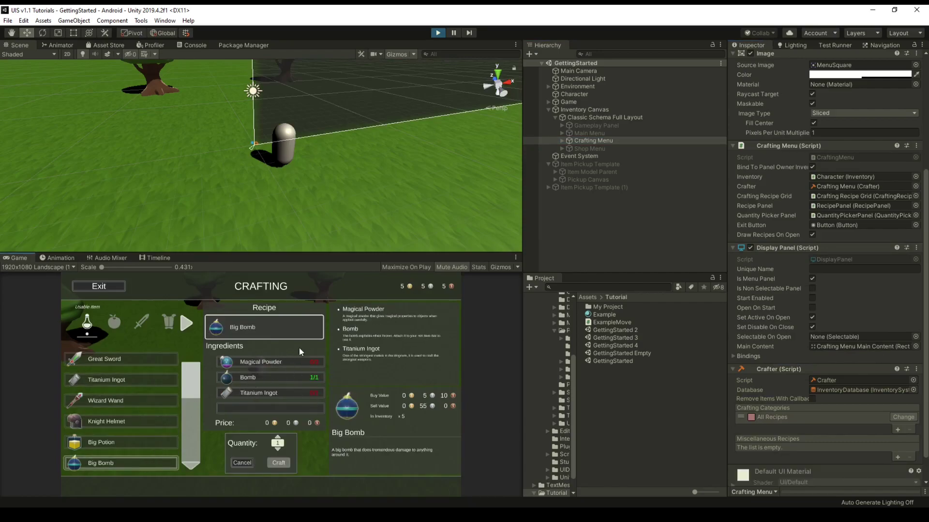
pyautogui.click(108, 286)
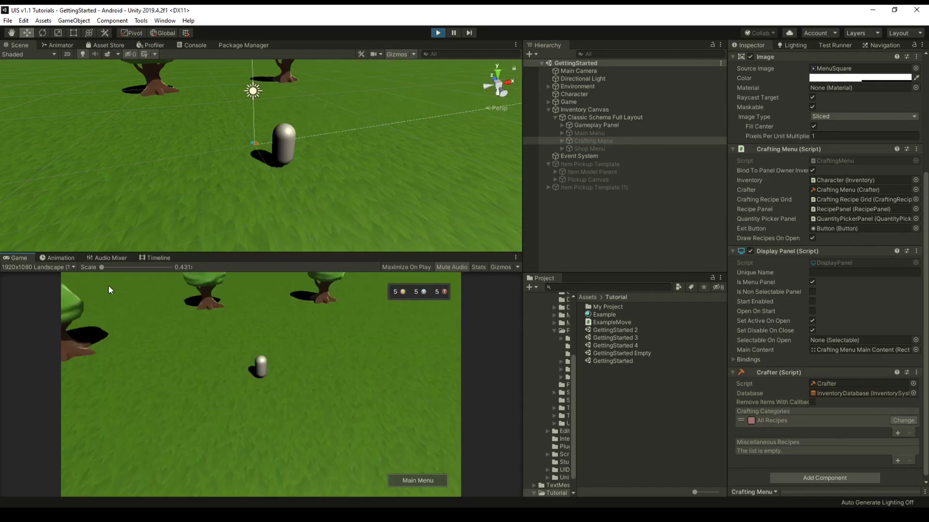
# Smart Open the Shop Menu's Display Panel and buy one Potion
pyautogui.click(600, 149)
pyautogui.scroll(-4, 838, 240)
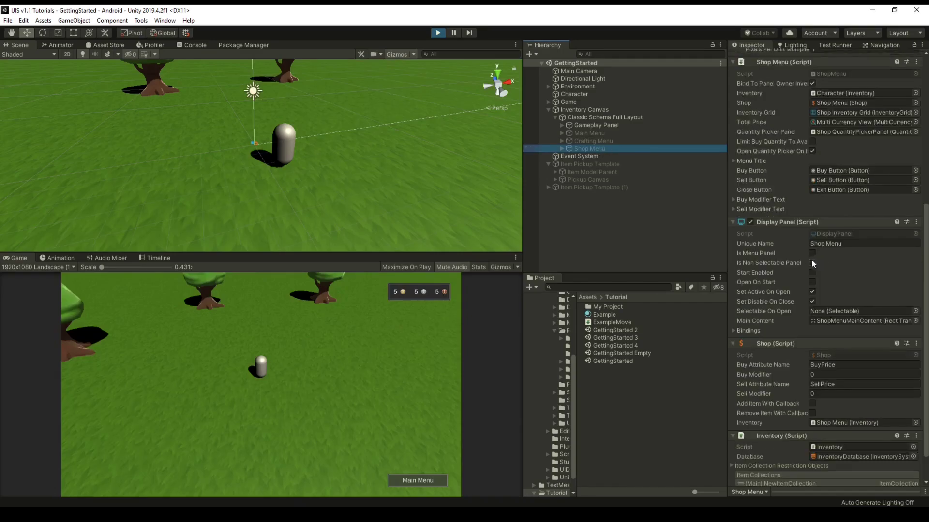
pyautogui.rightClick(773, 225)
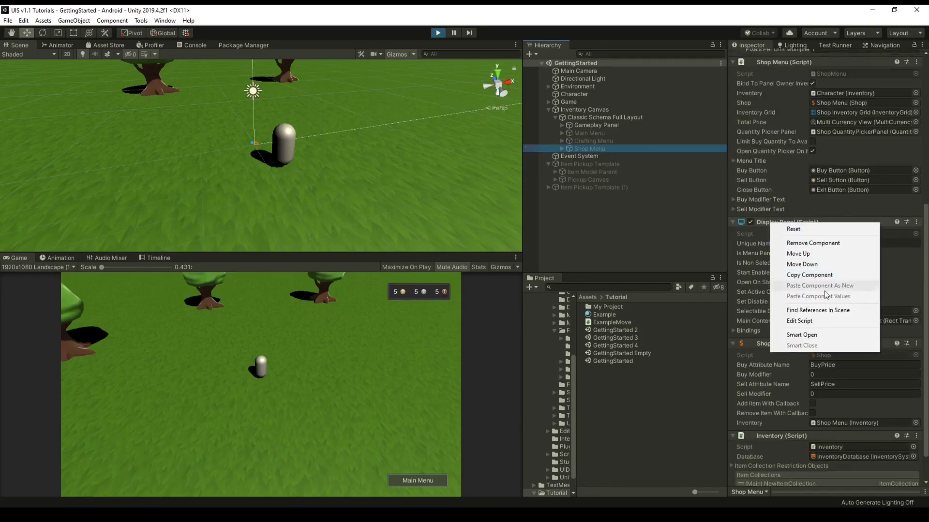
pyautogui.click(803, 335)
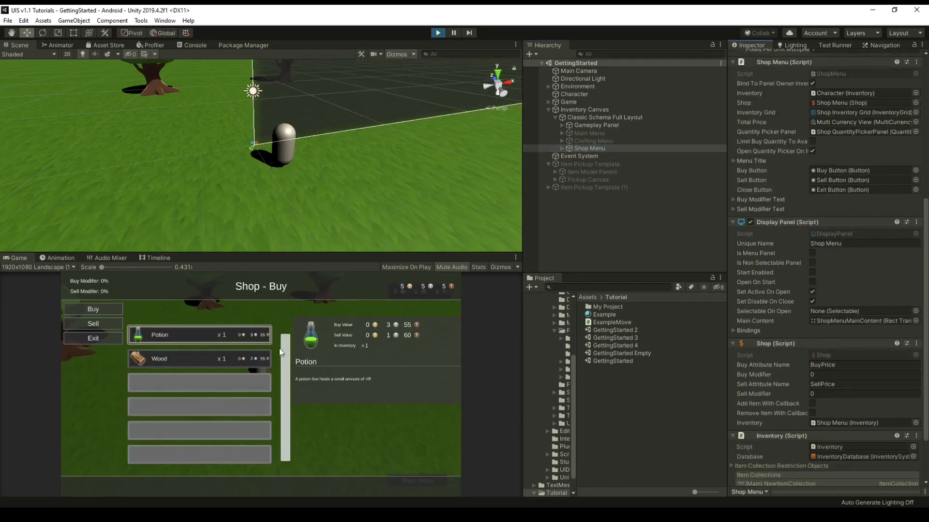
pyautogui.click(199, 333)
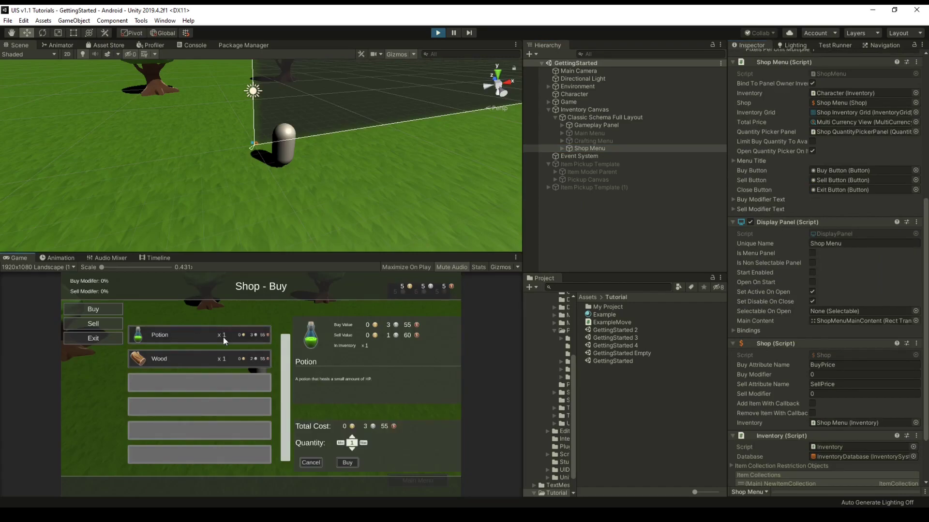
pyautogui.click(351, 463)
# Sell three Ice Wands, then exit the shop
pyautogui.click(85, 323)
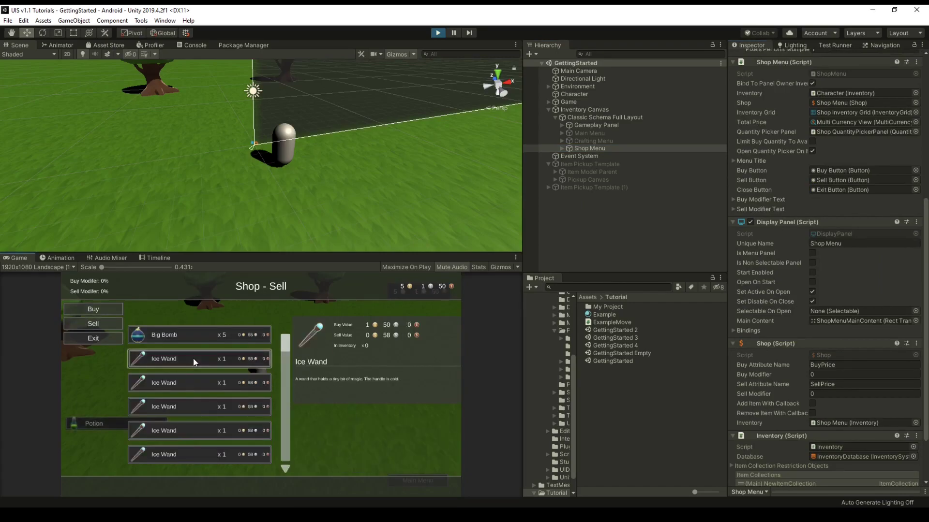
pyautogui.click(193, 358)
pyautogui.click(346, 462)
pyautogui.click(206, 379)
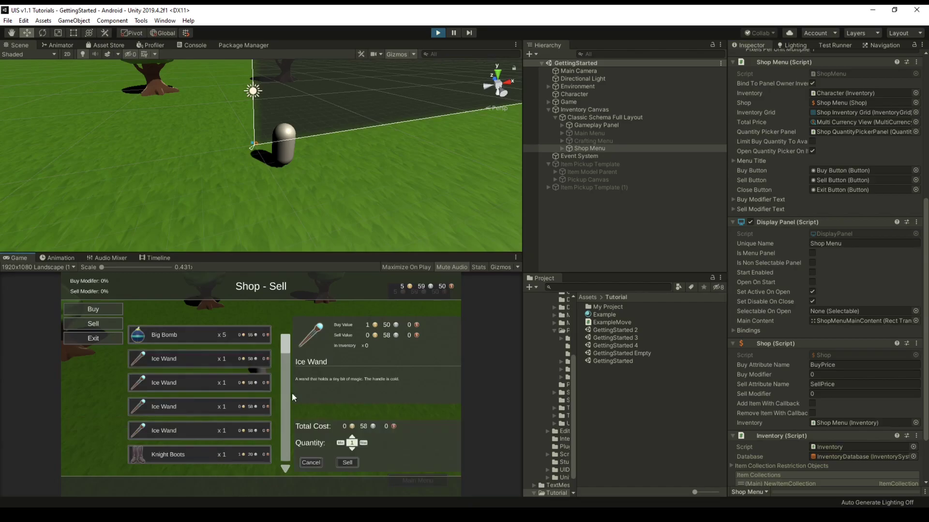
pyautogui.click(351, 463)
pyautogui.click(246, 359)
pyautogui.click(355, 465)
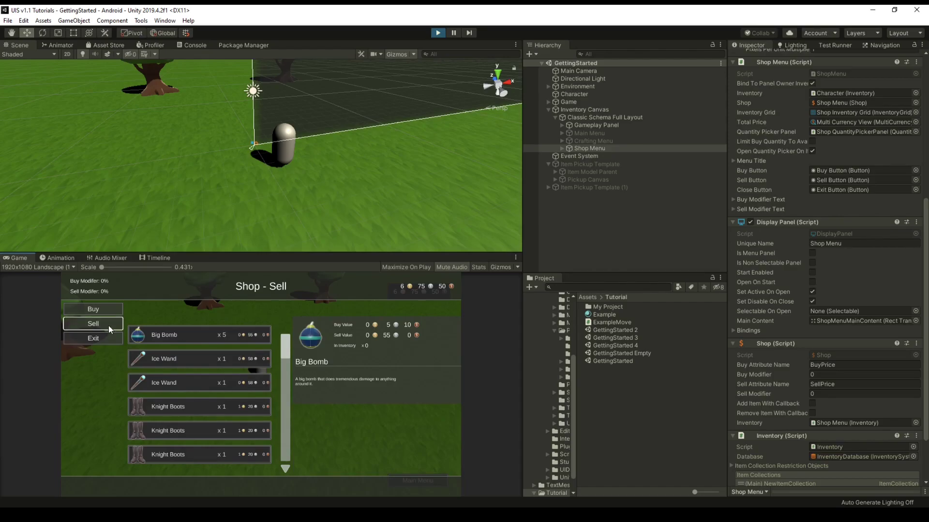
pyautogui.click(102, 338)
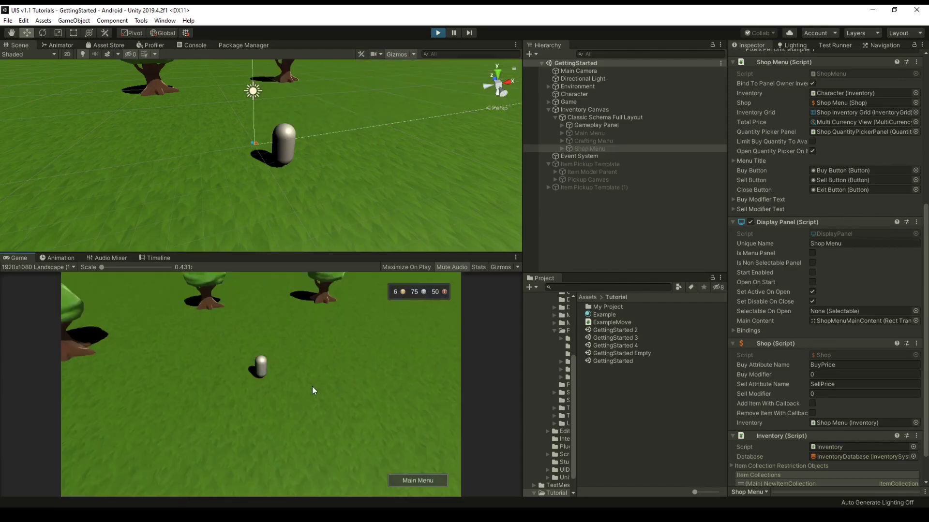